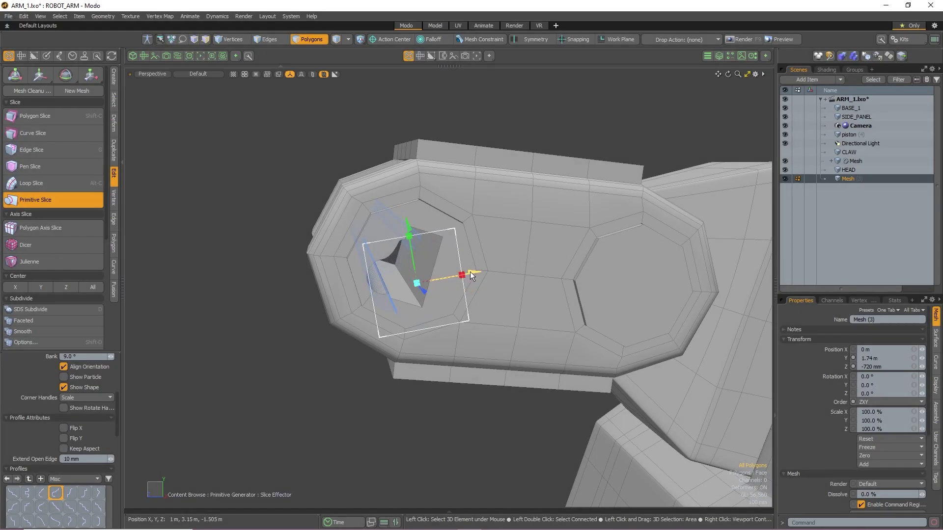
Shift the Misc profile slice shape across the octagonal recess and adjust its Extend Open Edge value.
mouse_move(471, 273)
left_mouse_down()
mouse_move(501, 269)
mouse_move(486, 270)
left_mouse_up()
left_click_drag(111, 459, 113, 458)
key("ctrl+z")
left_click_drag(399, 322, 339, 322, "alt")
left_click_drag(111, 459, 2, 444)
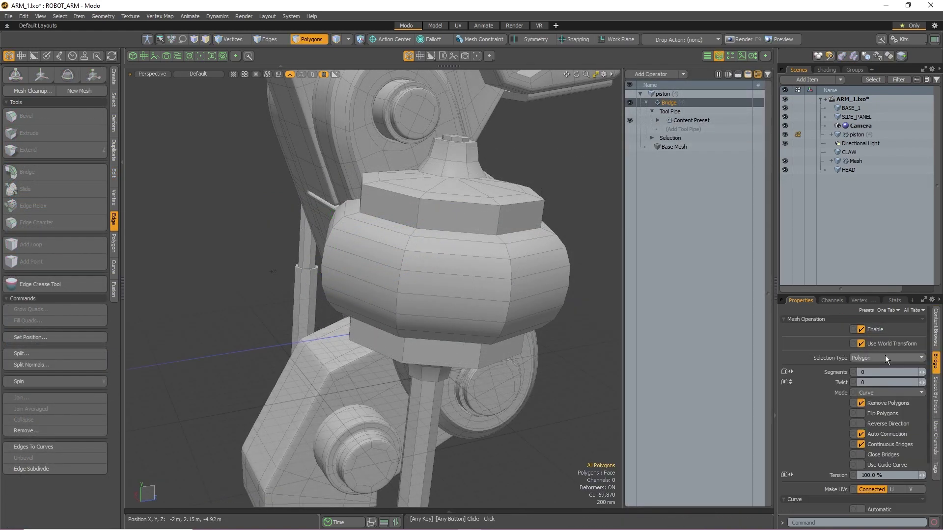
Adjust the number of segments in the piston's curve-mode Bridge operation.
mouse_move(922, 372)
left_mouse_down()
mouse_move(942, 372)
mouse_move(927, 383)
left_mouse_up()
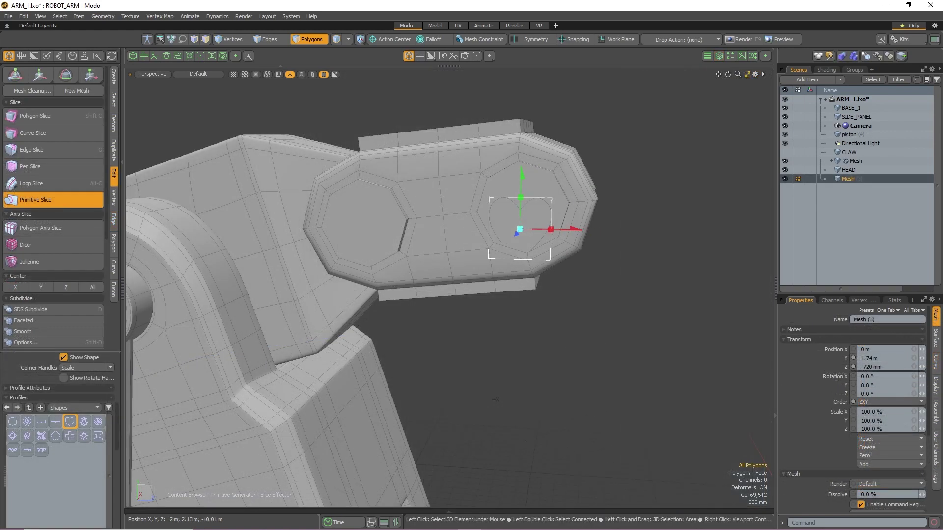
Position the heart-shaped slice over the outer octagonal recess of the arm head.
left_click_drag(574, 229, 579, 230)
left_click_drag(526, 174, 527, 156)
left_click_drag(581, 211, 578, 211)
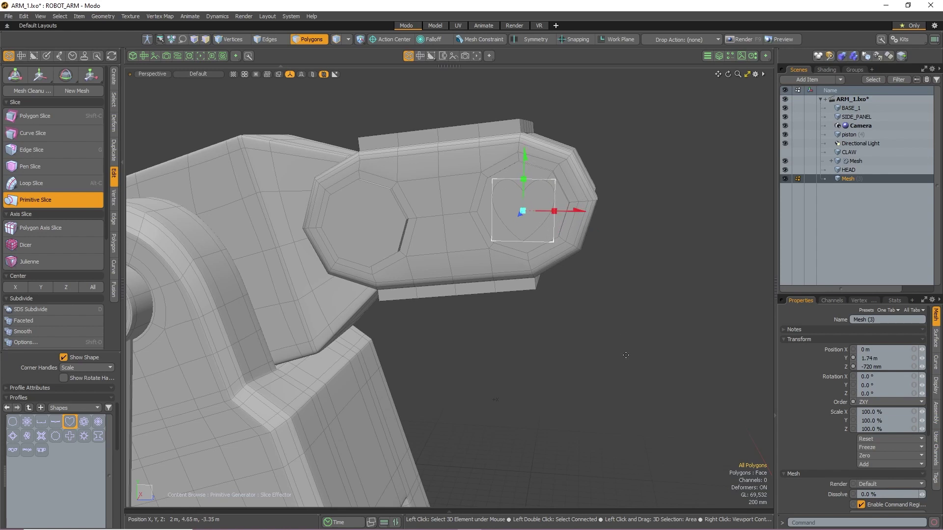
Change the slice effector's operation for the heart-shaped Primitive Slice.
key("k")
scroll(688, 334, "down", 5)
left_click(717, 355)
left_click(706, 387)
left_click(705, 355)
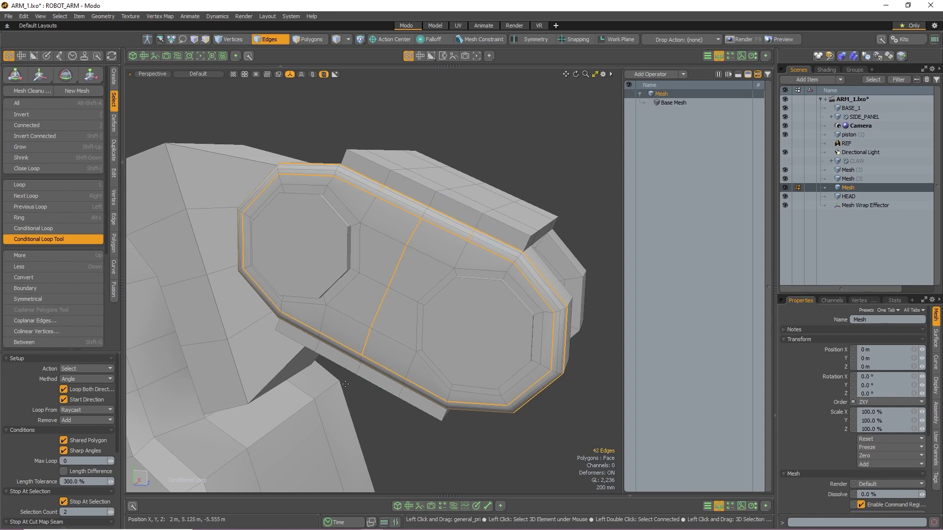
left_click_drag(455, 382, 449, 346, "alt")
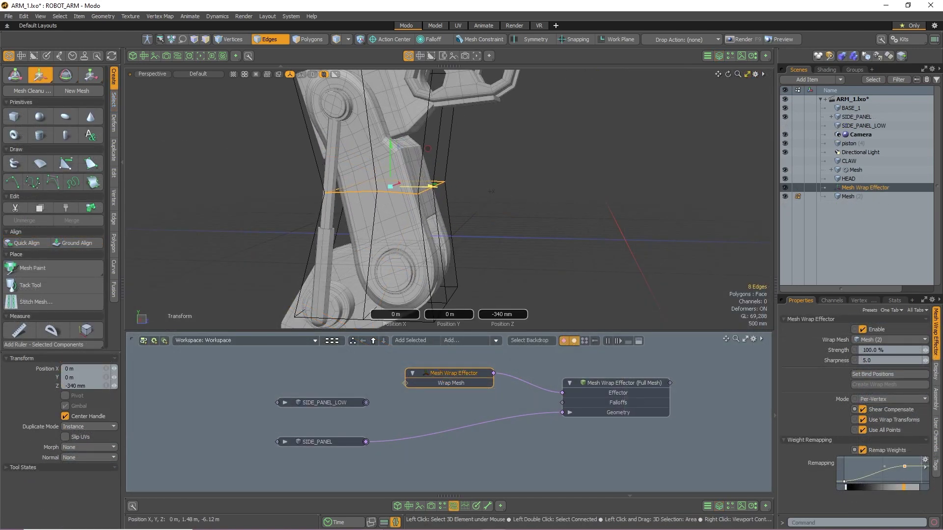
Move the selected edge loop of the wrap cage, and select and scale the edge loop at its upper end.
mouse_move(480, 199)
left_mouse_down()
mouse_move(461, 199)
mouse_move(476, 199)
left_mouse_up()
left_click_drag(434, 159, 435, 170)
mouse_move(436, 170)
left_mouse_down("alt")
mouse_move(462, 174)
mouse_move(437, 167)
left_mouse_up("alt")
key("space")
double_click(446, 144)
key("r")
left_click_drag(482, 199, 485, 200)
Disable Shear Compensate on the Mesh Wrap Effector and reshape its weight remapping curve.
left_click(863, 410)
left_click_drag(905, 466, 865, 473)
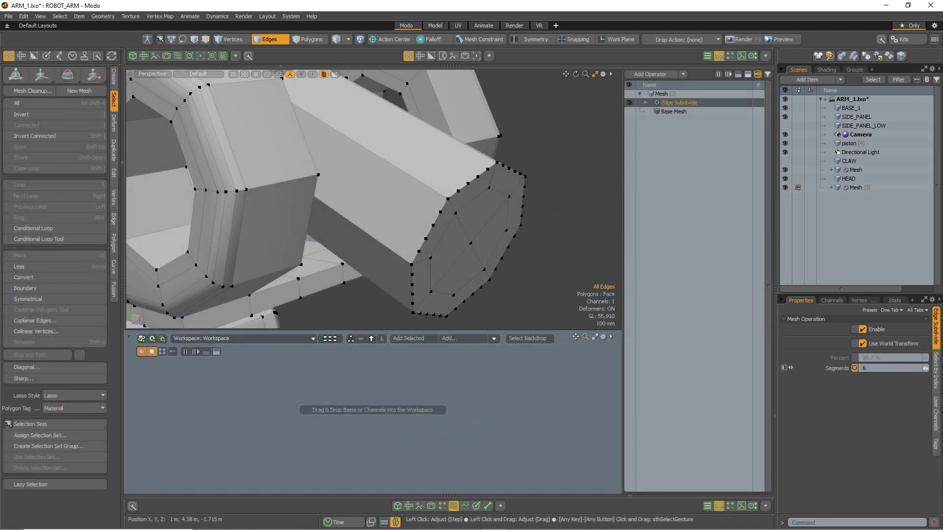
Set the Edge Subdivide operation to 5 segments and add it to the schematic workspace.
left_click_drag(926, 368, 917, 368)
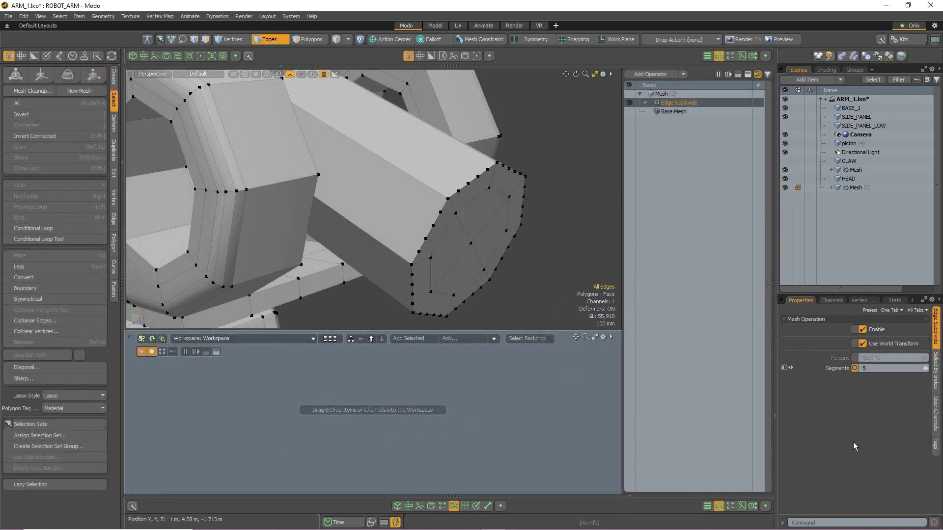
left_click_drag(707, 104, 491, 405)
Add a String to Array node to the schematic and connect it to Edge Subdivide's Array input.
left_click(450, 339)
type("string")
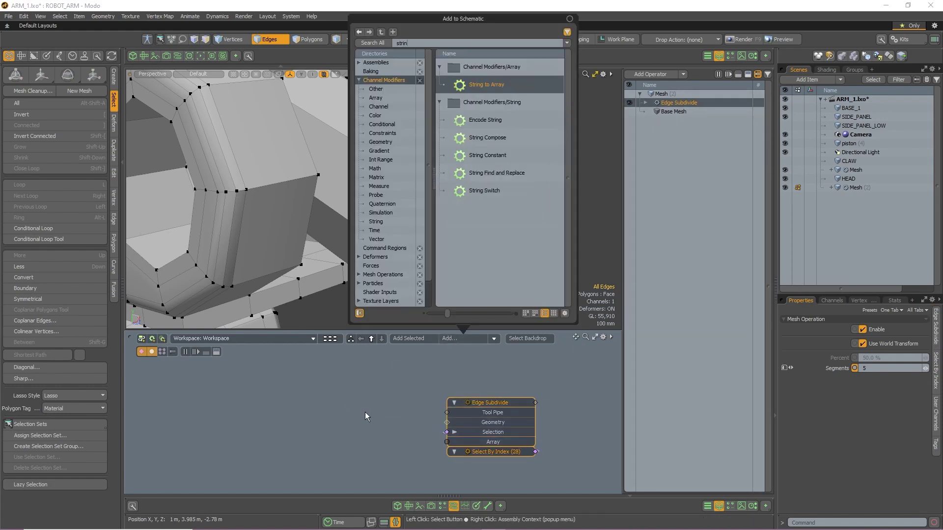
key("Return")
left_click_drag(415, 448, 297, 409)
left_click_drag(378, 432, 447, 442)
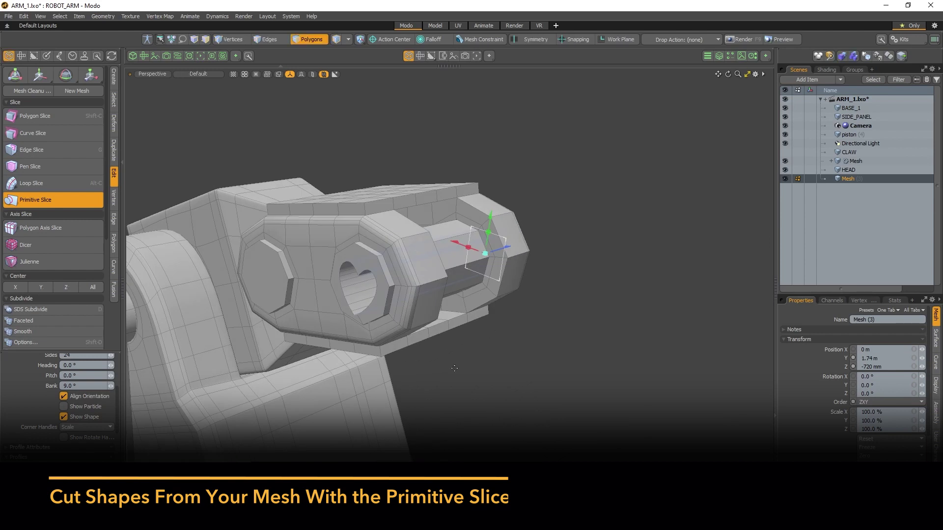
Adjust the positive depth of the heart-shaped subtraction and apply Set Positive Depth.
scroll(93, 446, "down", 10)
left_click_drag(88, 485, 2, 484)
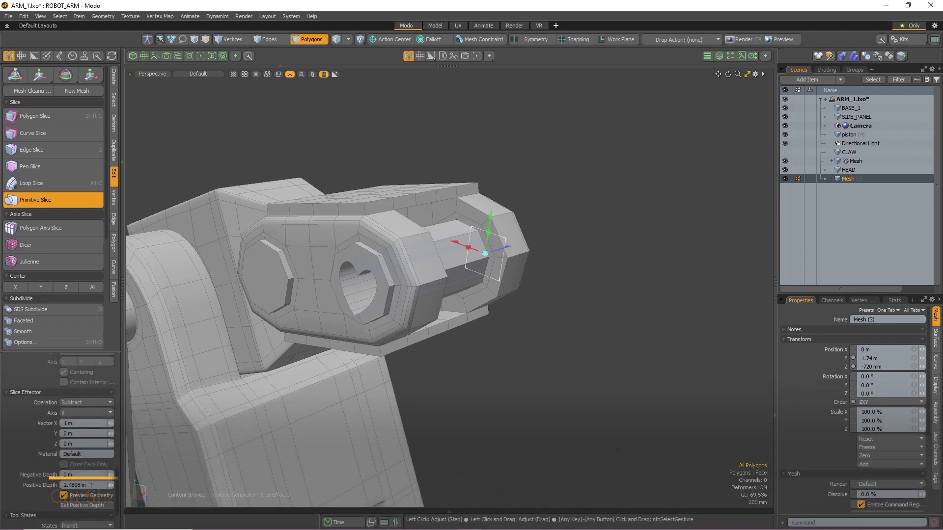
left_click_drag(480, 311, 391, 340, "alt")
left_click(75, 506)
left_click_drag(322, 319, 222, 354, "alt")
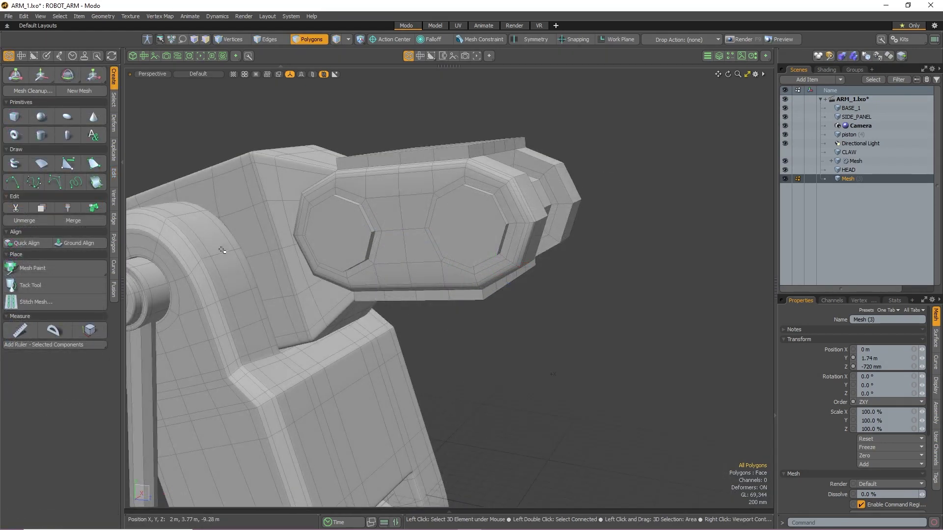
Activate the Primitive Slice tool and set its primitive type to Preset.
left_click(114, 172)
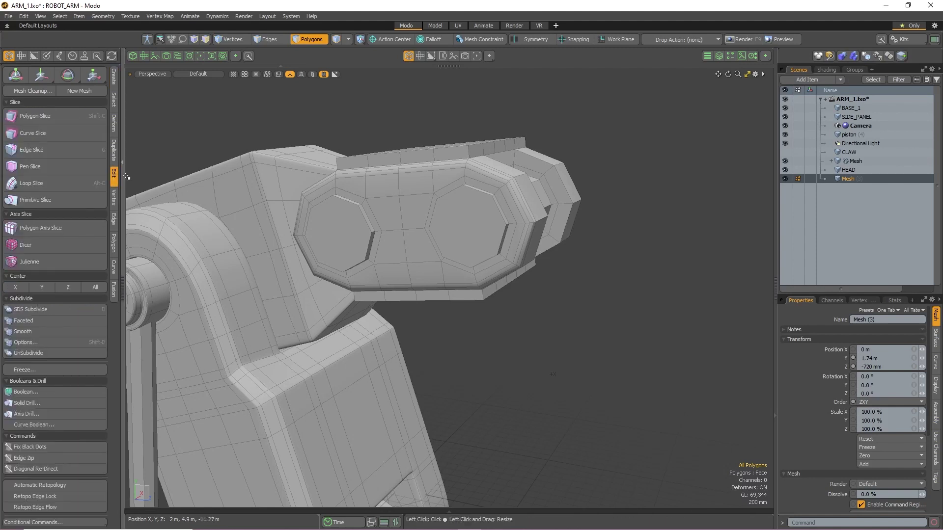
left_click(42, 199)
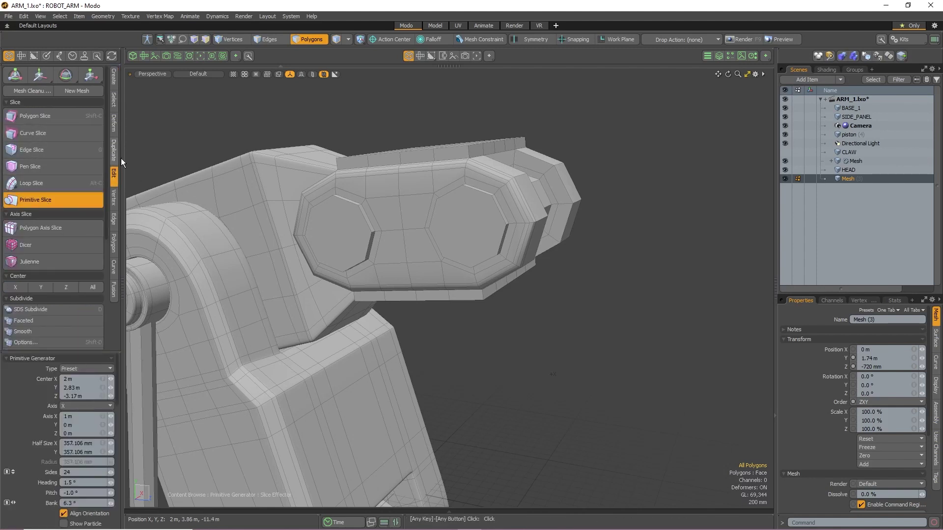
left_click(86, 368)
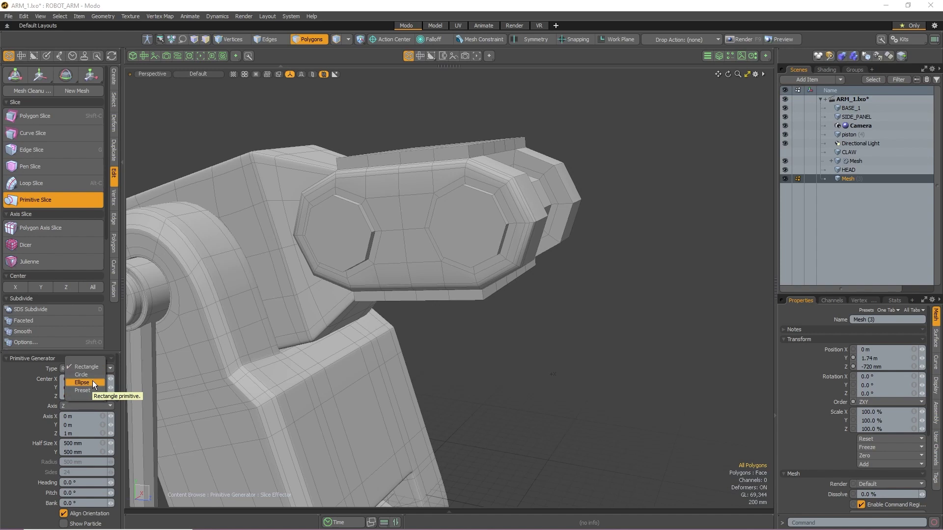
left_click(92, 388)
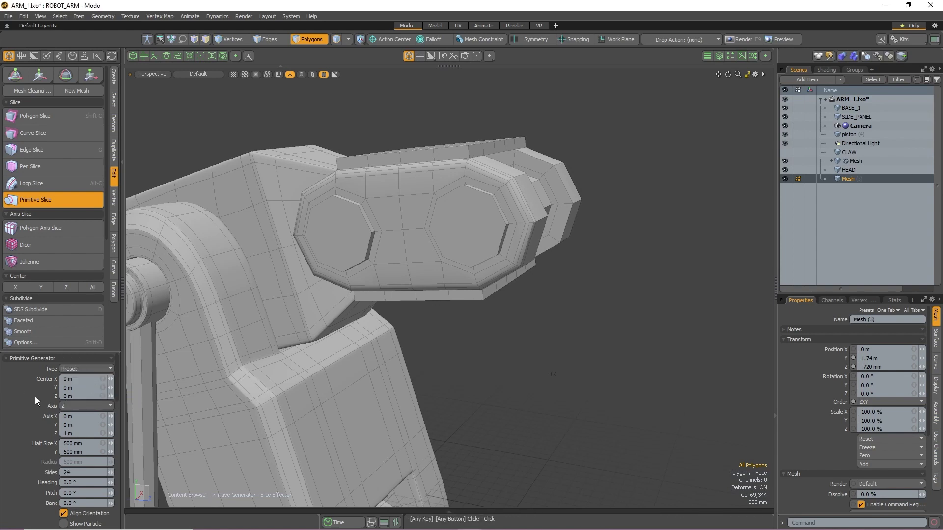
Choose the heart profile from the Shapes preset collection for the slice.
scroll(46, 394, "down", 5)
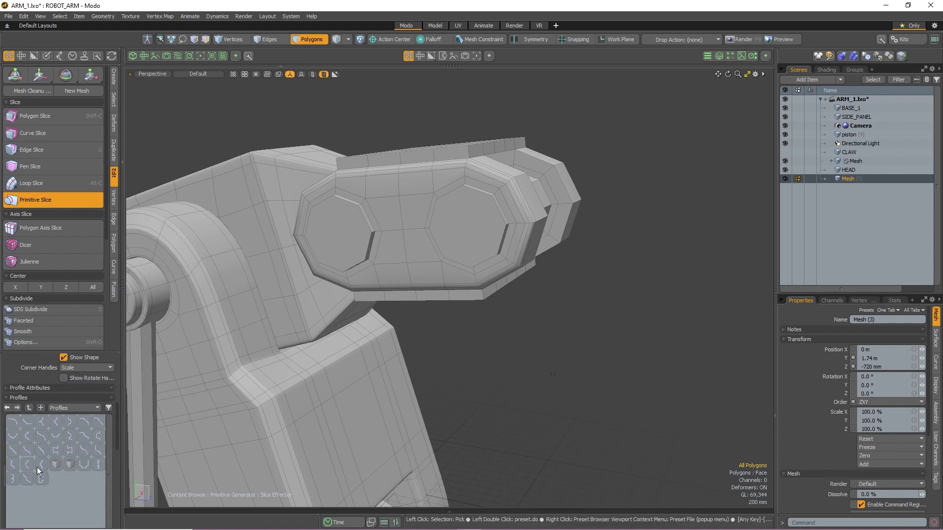
left_click(84, 408)
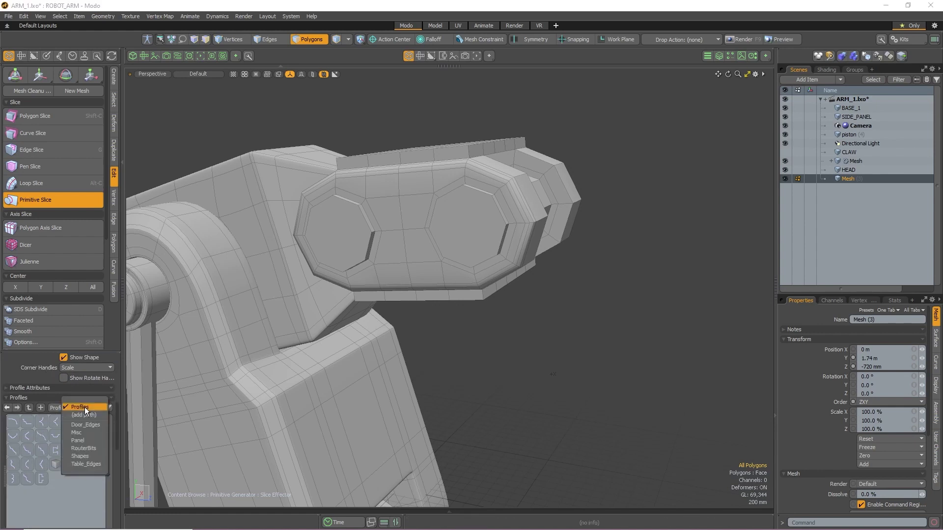
left_click(82, 456)
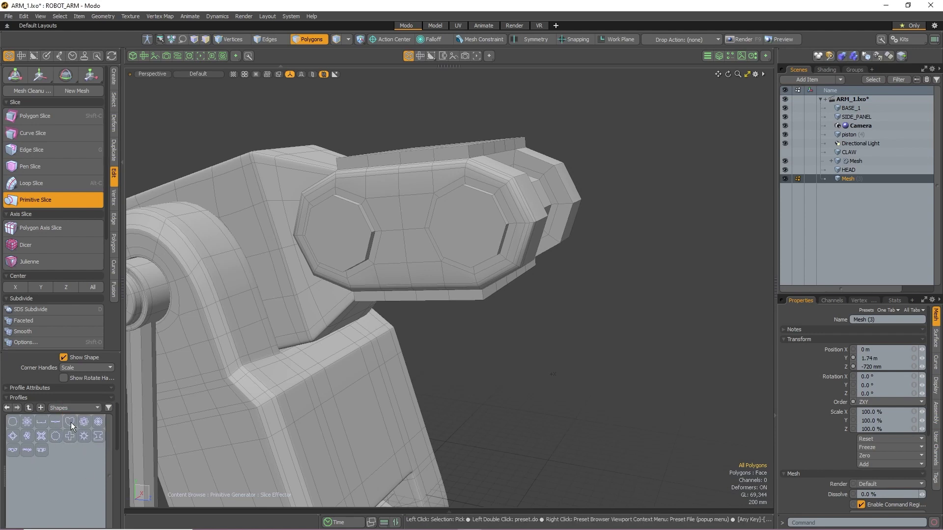
left_click(71, 423)
Place the heart slice shape in the outer octagonal recess with a half size of about 325 mm.
left_click_drag(442, 280, 501, 340, "alt")
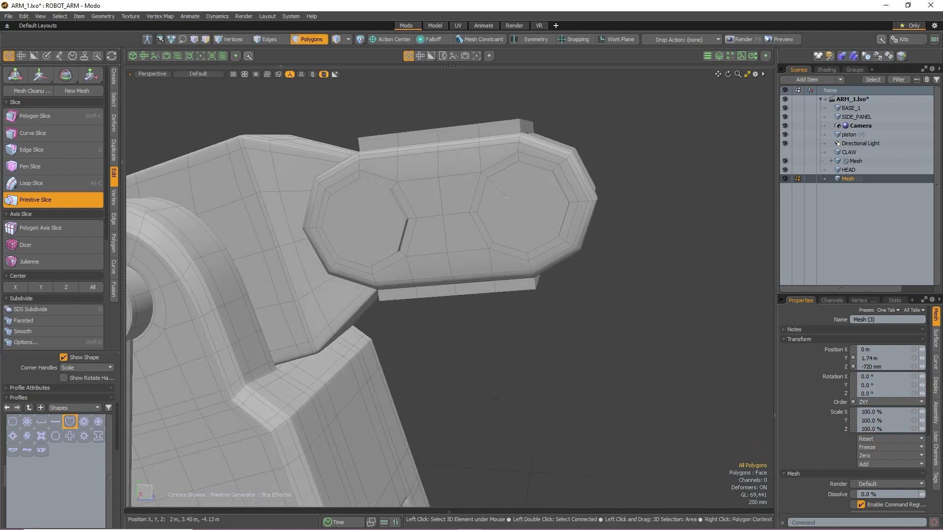
left_click_drag(538, 226, 578, 207)
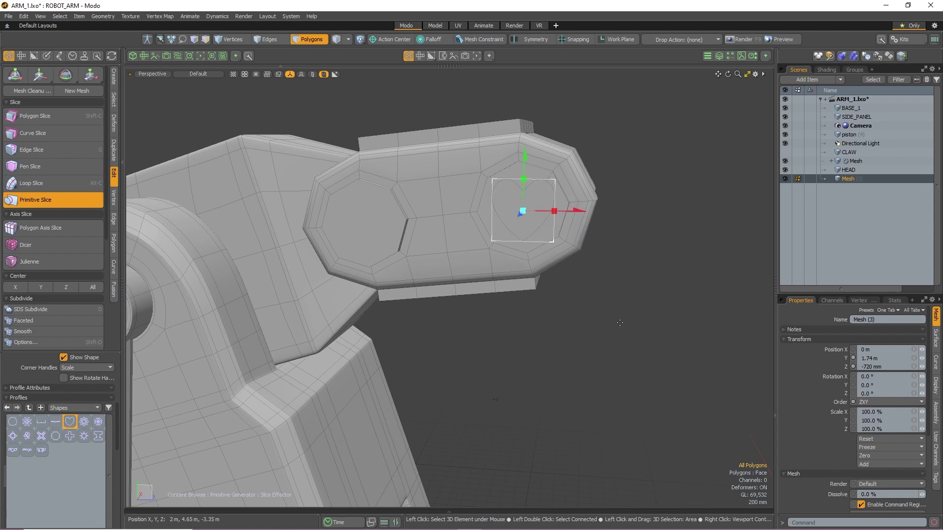
Set the Primitive Slice operation to Subtract in the tool properties.
key("k")
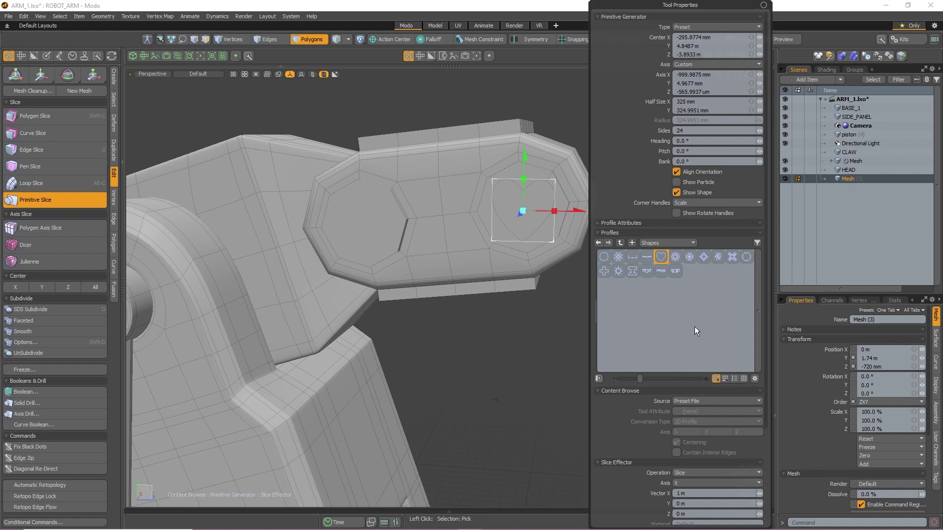
scroll(682, 329, "down", 5)
left_click(704, 355)
left_click(706, 385)
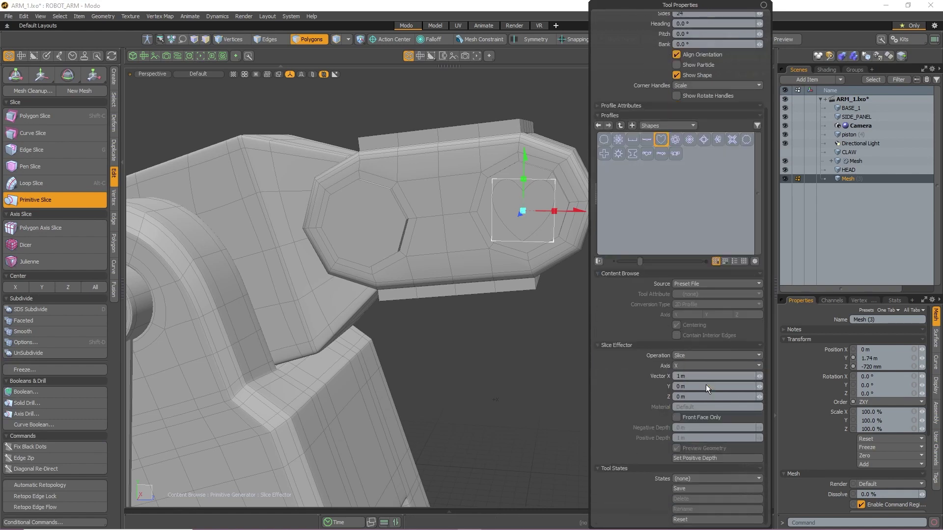
left_click(705, 355)
left_click(703, 347)
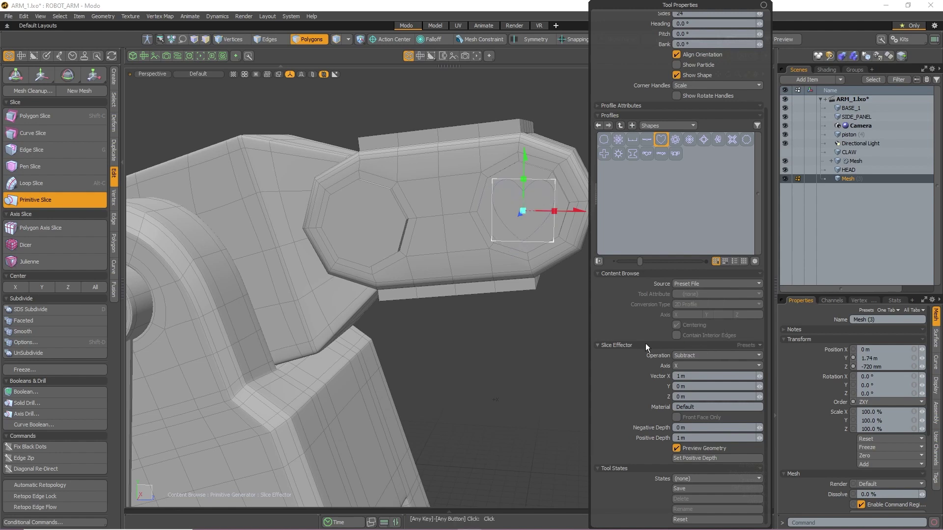
Try the Slice operation on the heart shape, and set the operation to Stencil.
left_click_drag(525, 316, 416, 227, "alt")
left_click_drag(440, 309, 487, 306, "alt")
key("k")
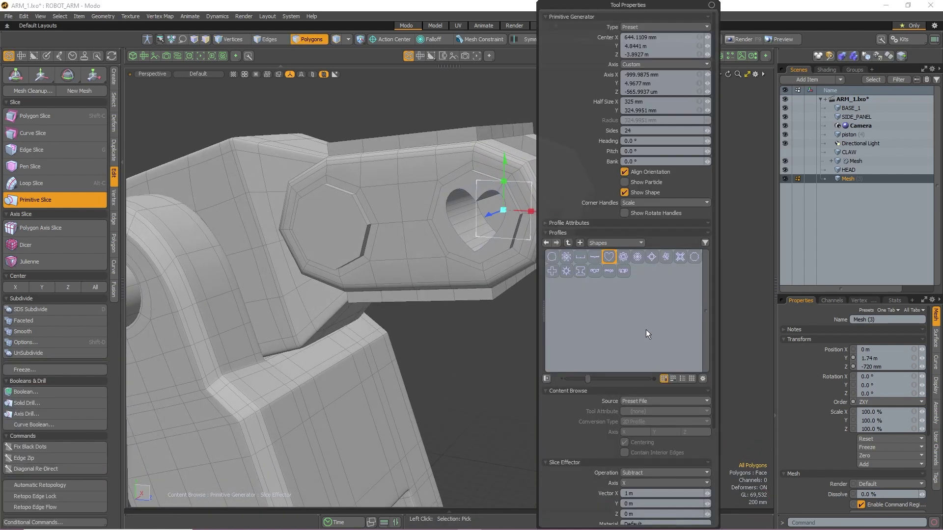
left_click(666, 472)
left_click(666, 447)
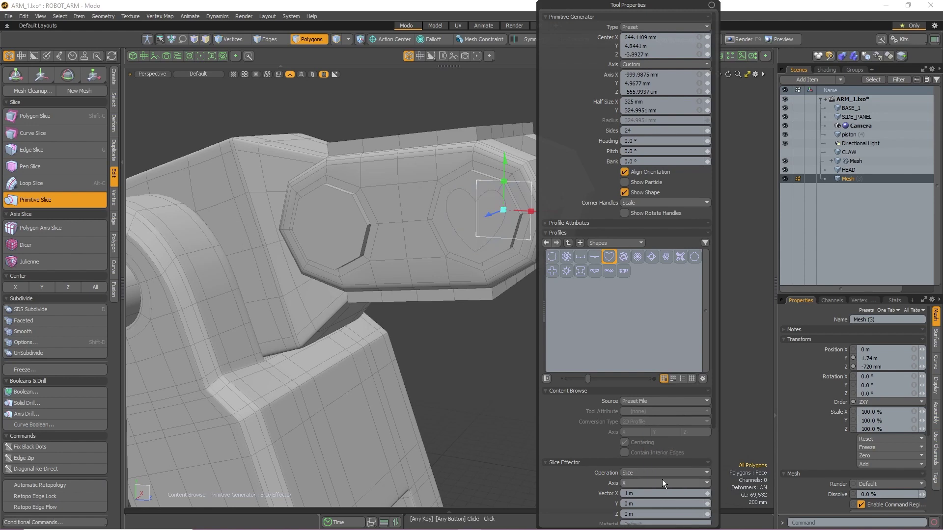
left_click(660, 472)
left_click(670, 460)
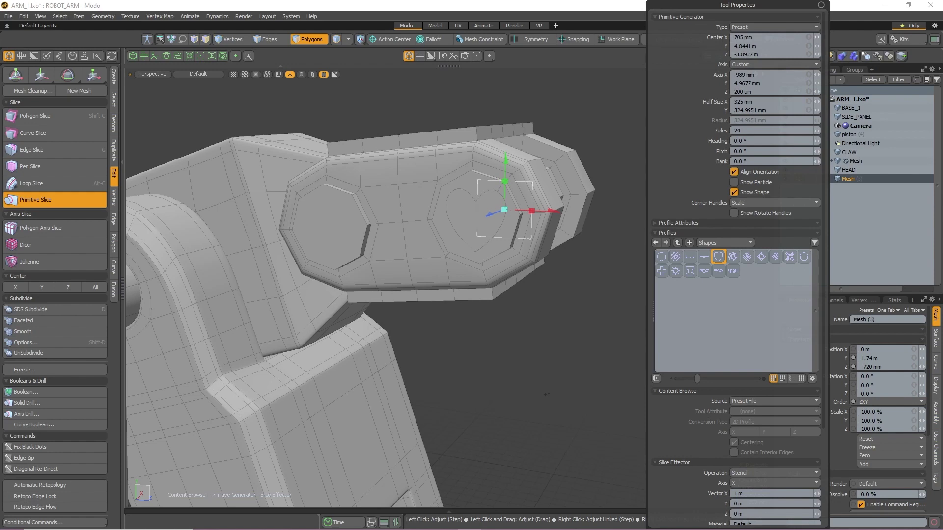
Move the slice shape's center to about 715 mm in X and -3.88 m in Z.
left_click_drag(817, 38, 803, 54)
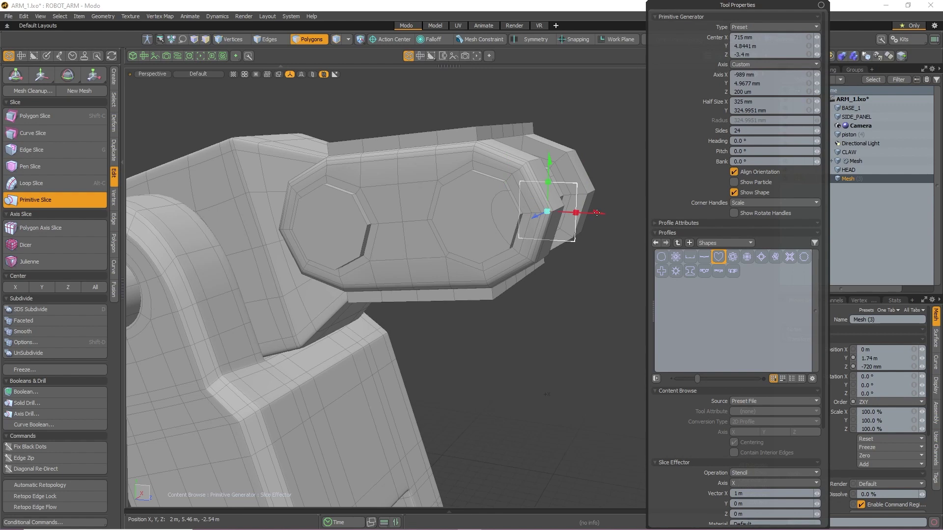
left_click_drag(597, 213, 554, 210)
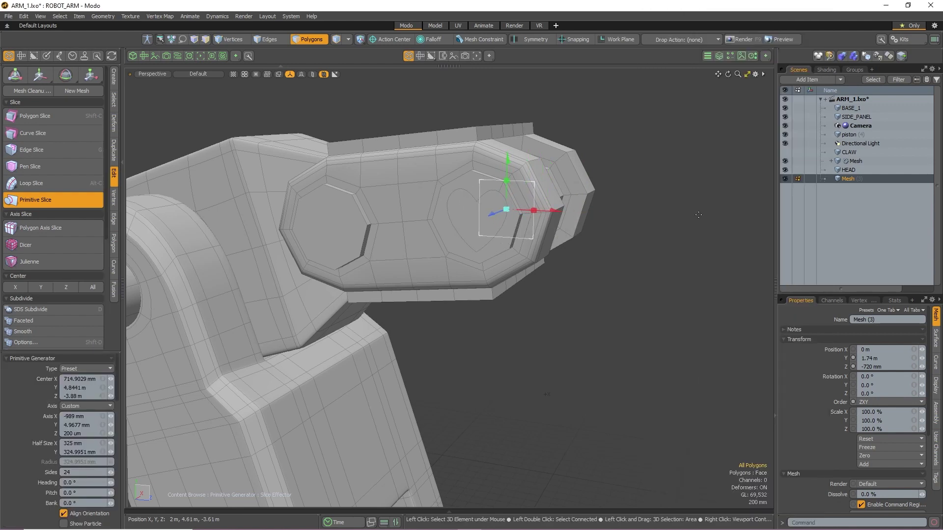
Rotate the heart slice shape to about 5.3° heading and adjust its bank with the rotate handles.
key("k")
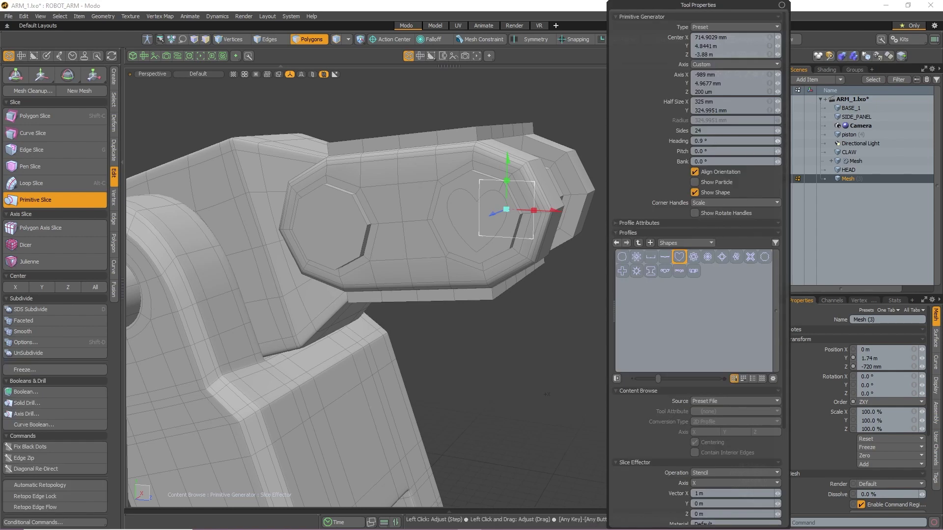
left_click_drag(777, 141, 793, 161)
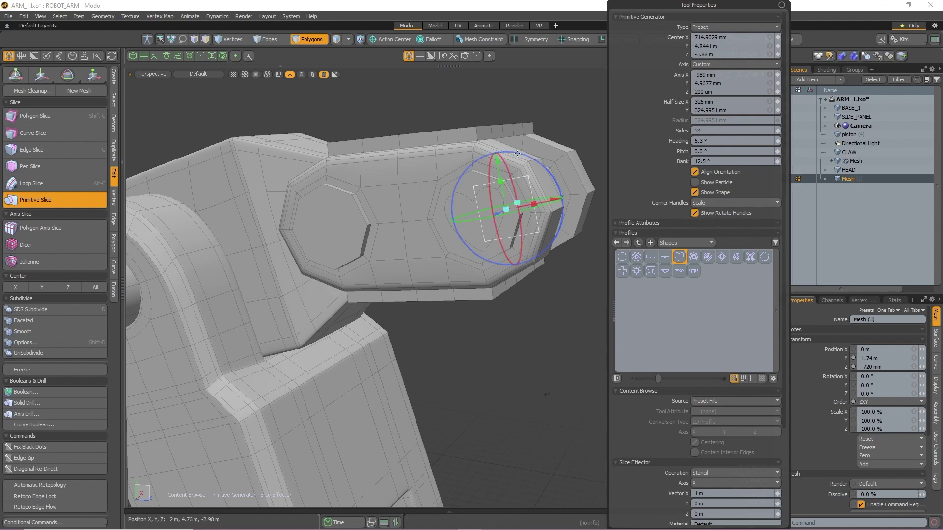
left_click_drag(523, 155, 520, 153)
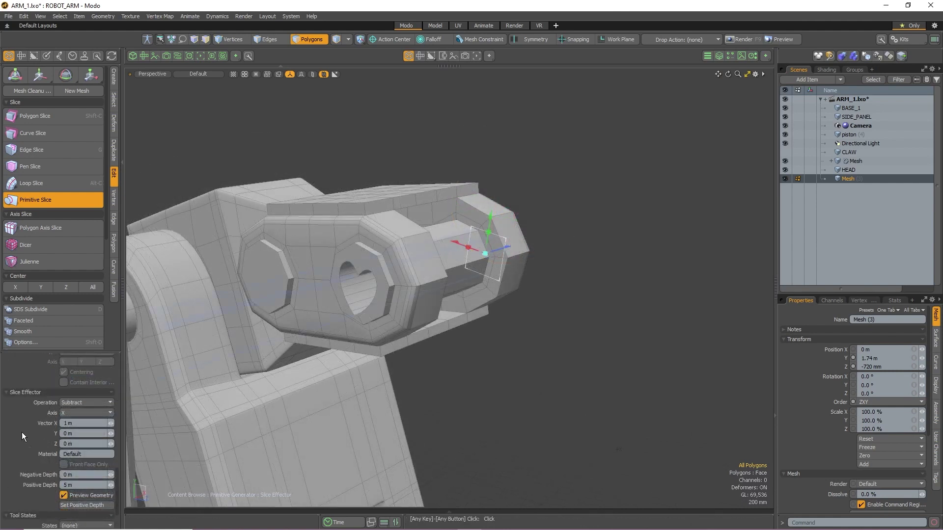
Apply Set Positive Depth to the heart-shaped subtraction running through the arm head.
left_click_drag(490, 349, 413, 339, "alt")
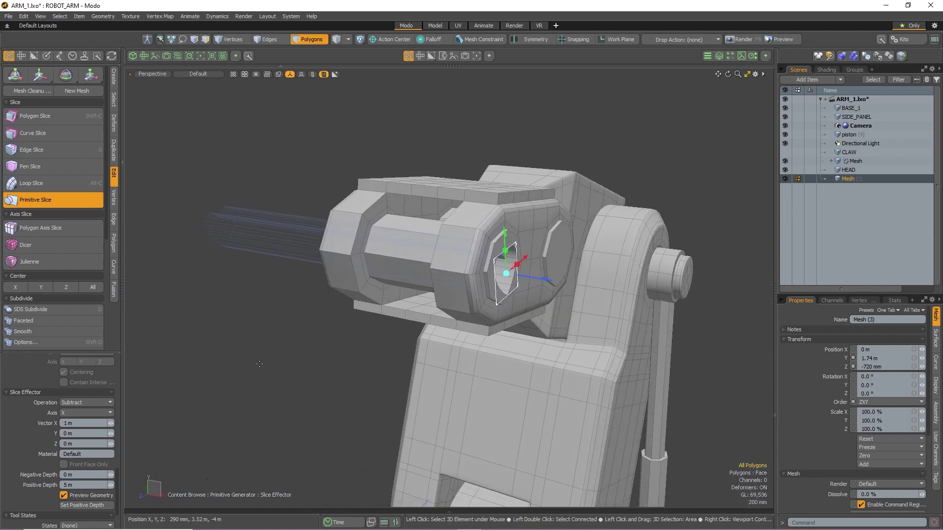
left_click(76, 506)
left_click_drag(271, 320, 222, 354, "alt")
Turn off Preview Geometry for the subtracting Primitive Slice.
scroll(404, 225, "up", 5)
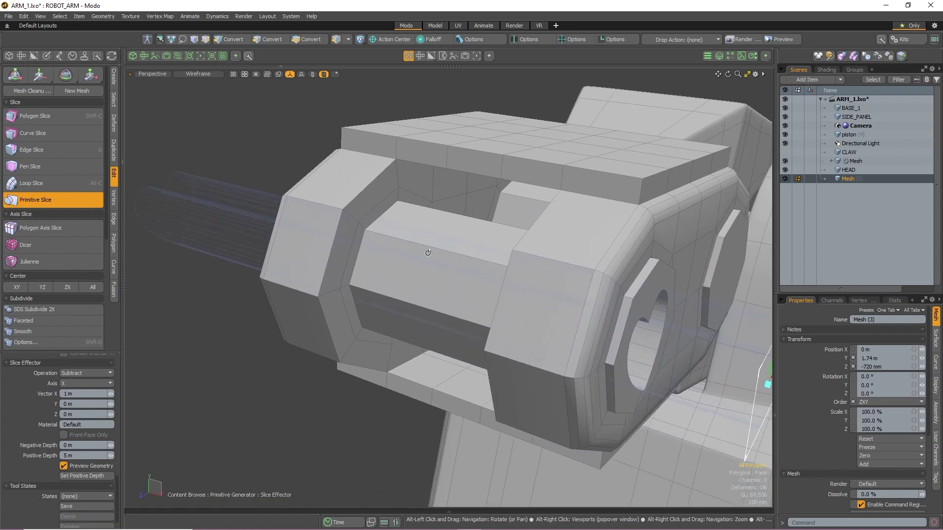
left_click_drag(428, 253, 483, 271, "alt+shift")
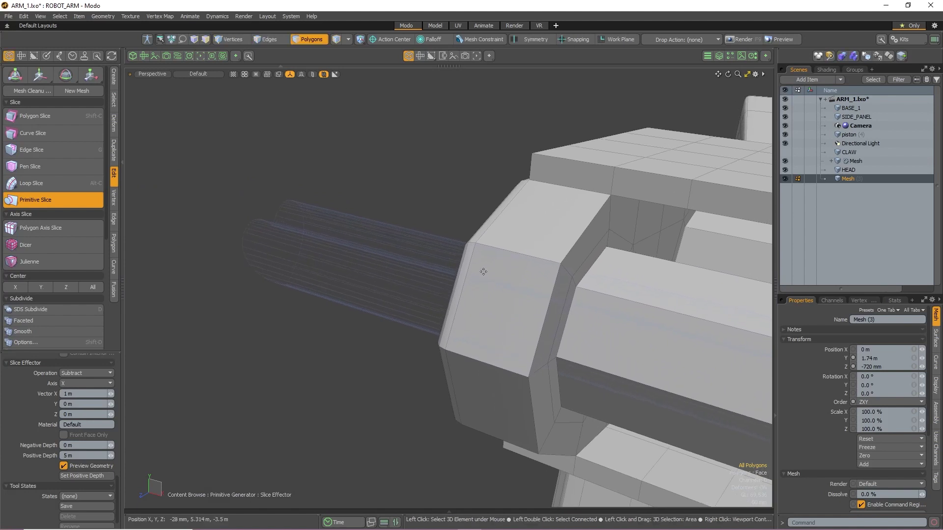
left_click(64, 466)
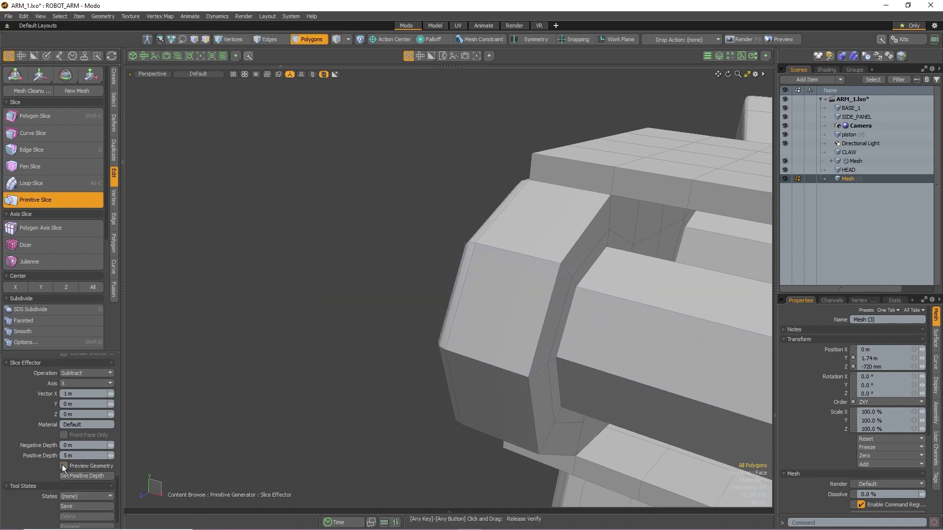
Toggle Preview Geometry on and off to compare the display of the slice.
left_click(64, 466)
left_click(64, 466)
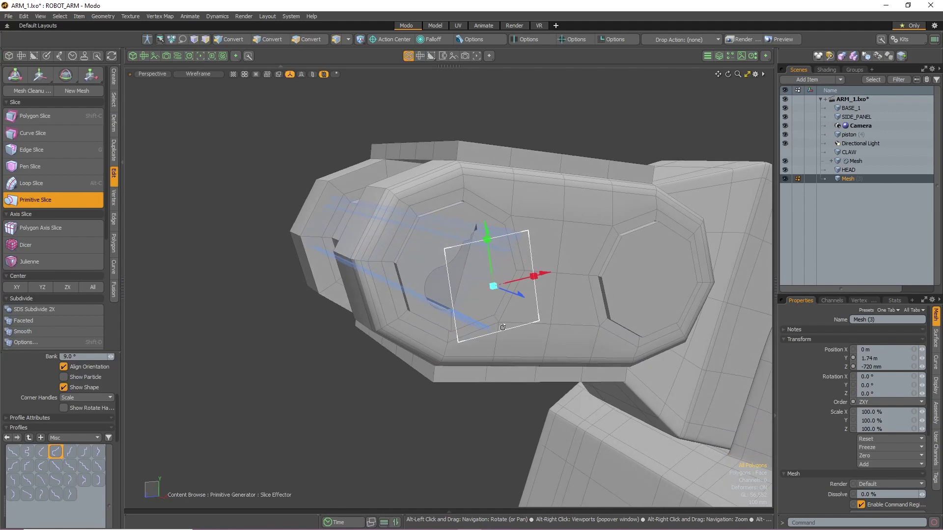
Set Extend Open Edge to 10 mm in the open profile's attributes and shift the slice shape slightly along X.
left_click_drag(501, 327, 472, 319, "alt")
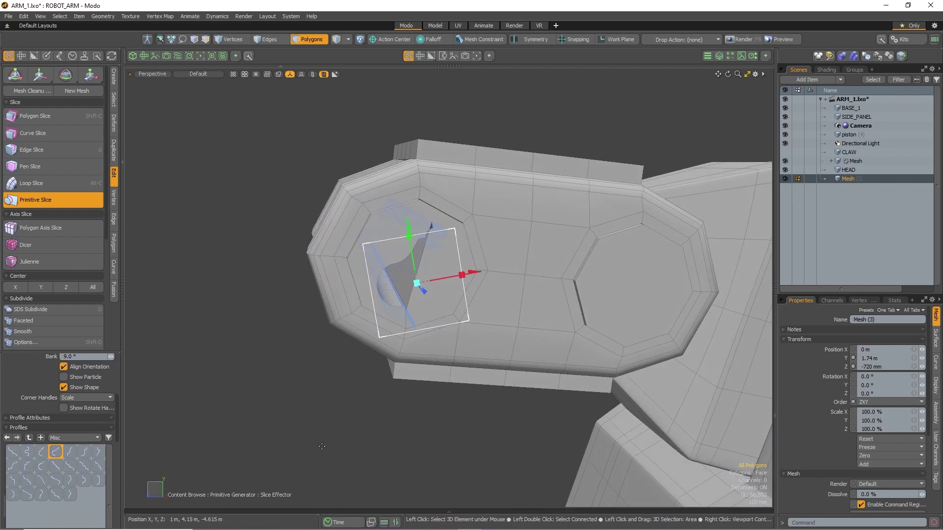
left_click(16, 418)
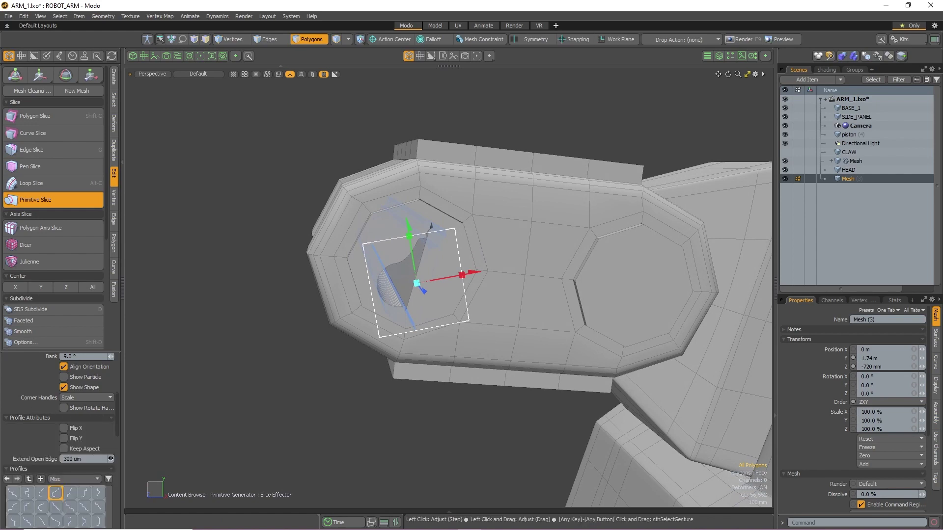
left_click_drag(111, 458, 115, 458)
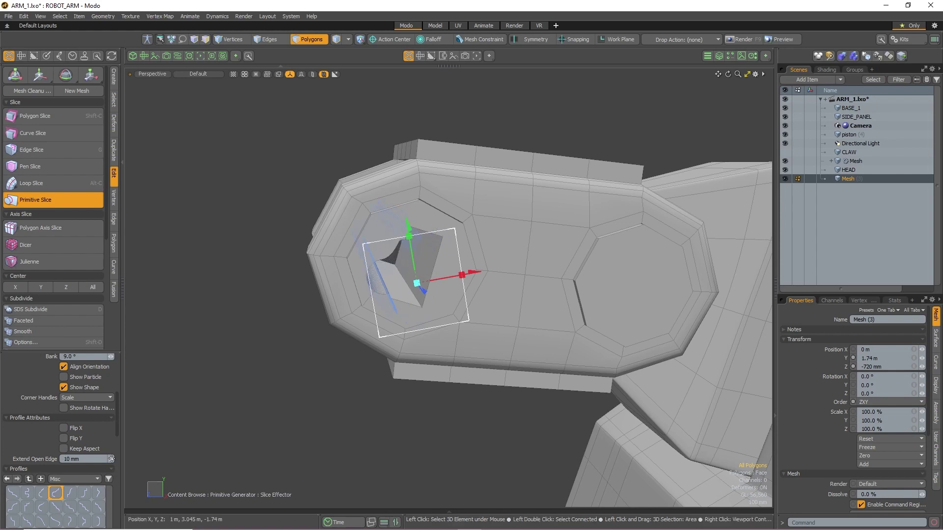
mouse_move(475, 276)
left_mouse_down()
mouse_move(513, 272)
mouse_move(492, 272)
left_mouse_up()
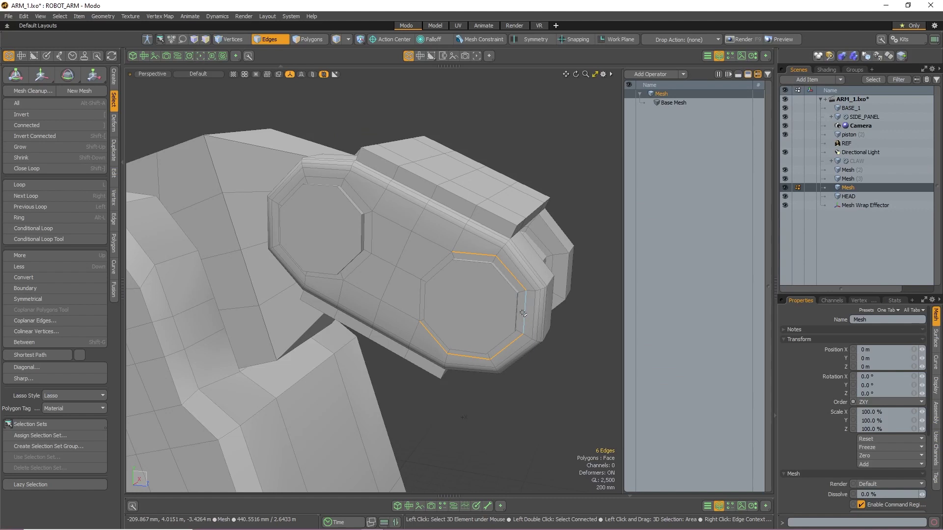
Select the edge loop around both octagonal recesses segment by segment, and clear the selection.
double_click(427, 239, "shift")
double_click(363, 202, "shift")
left_click(483, 408)
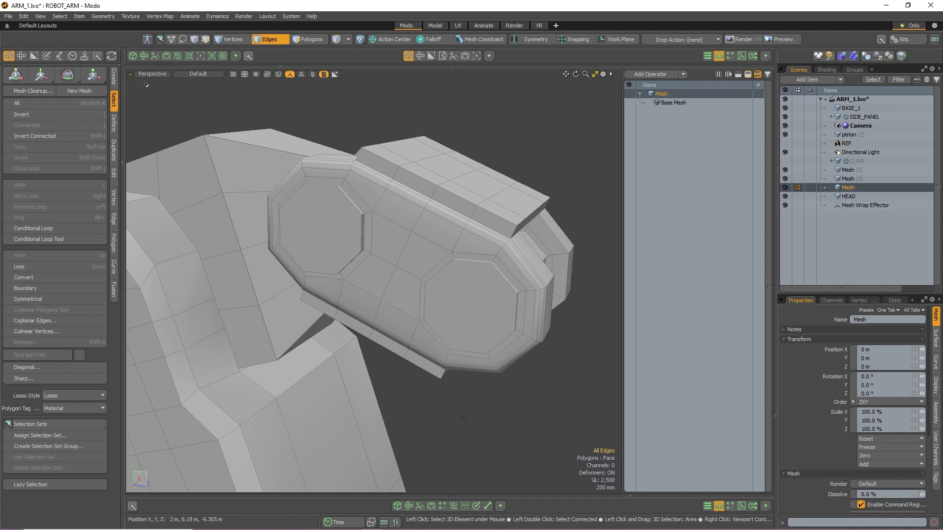
left_click(114, 77)
double_click(524, 311)
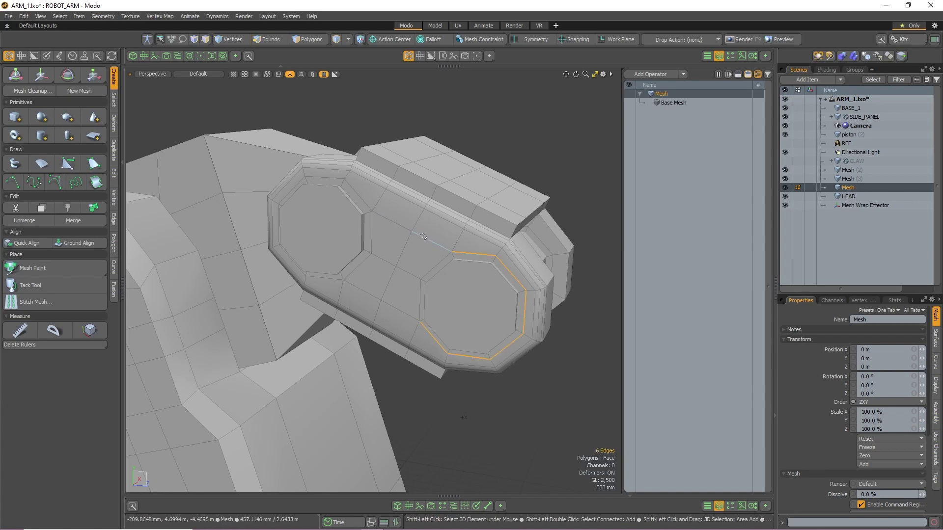
double_click(424, 236, "shift")
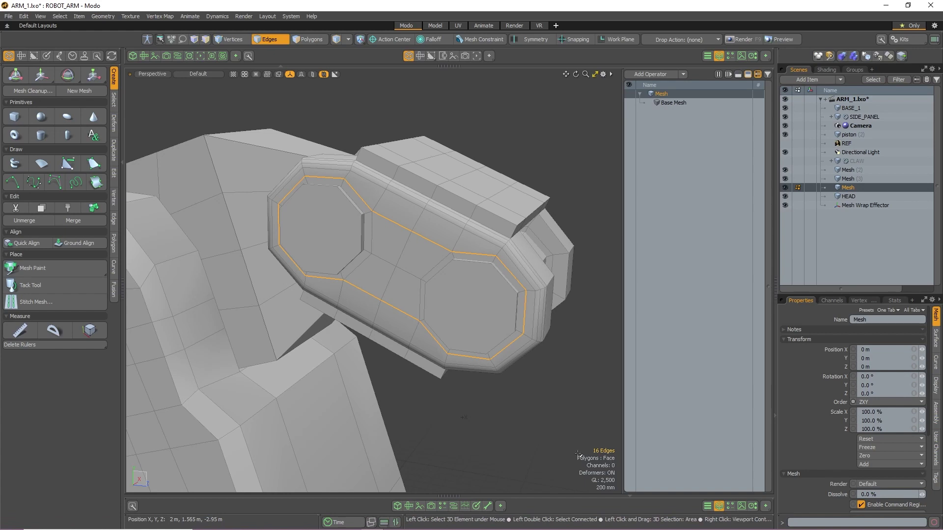
mouse_move(522, 414)
right_mouse_down()
mouse_move(505, 443)
mouse_move(540, 433)
right_mouse_up()
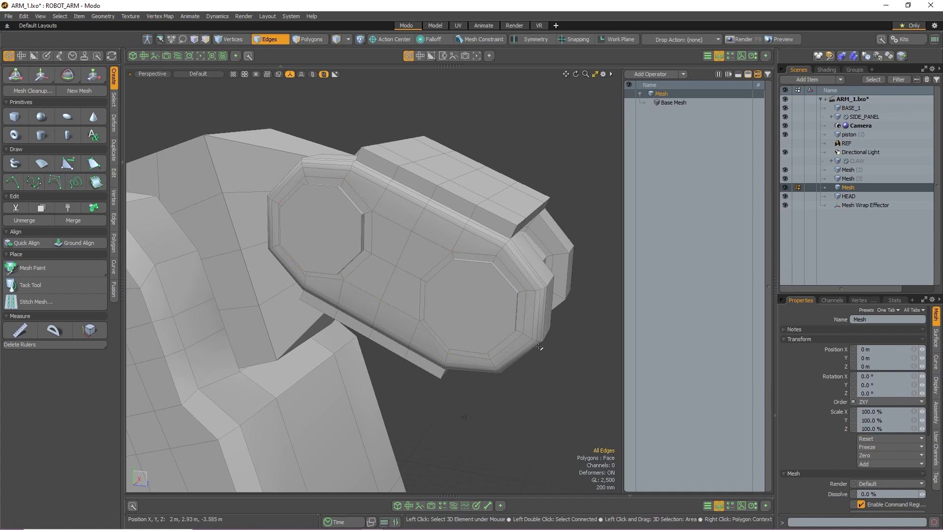
Select one outer edge beside the octagonal recess near the arm's end and extend it with Conditional Loop.
left_click(526, 316)
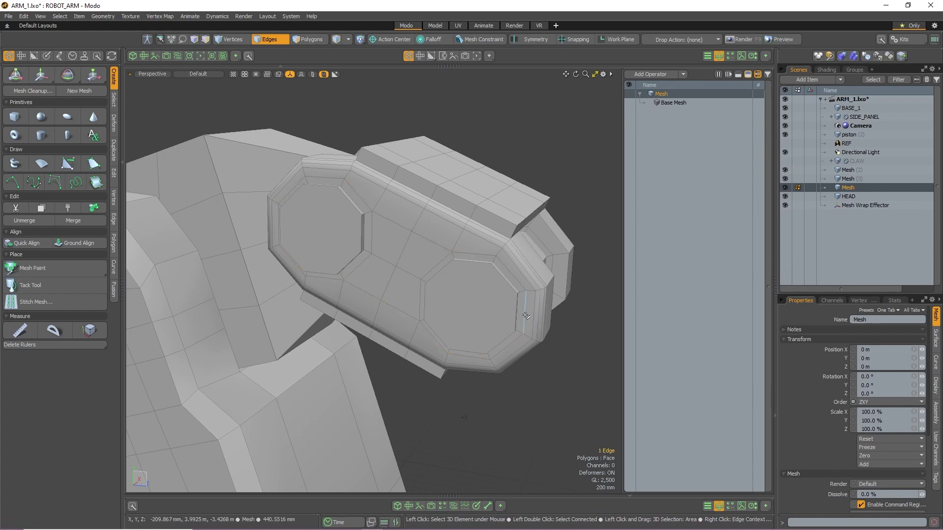
left_click(115, 99)
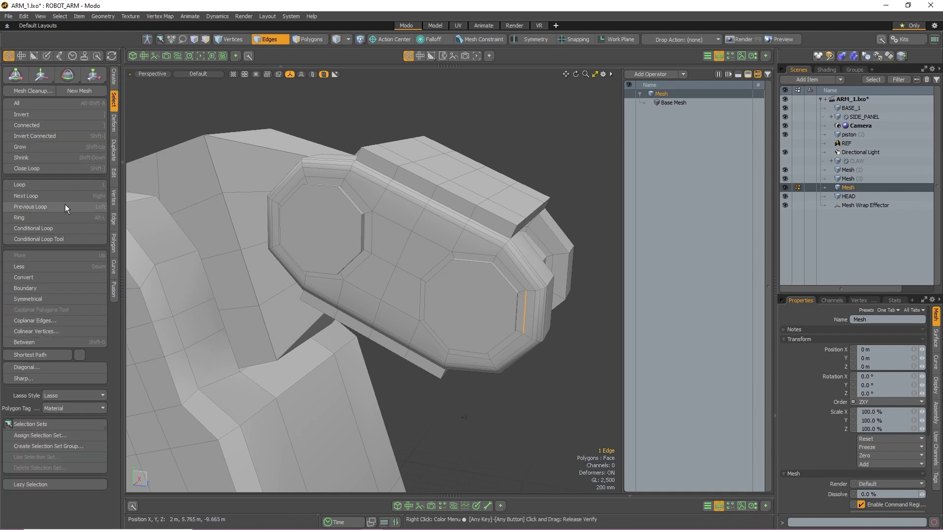
left_click(61, 228)
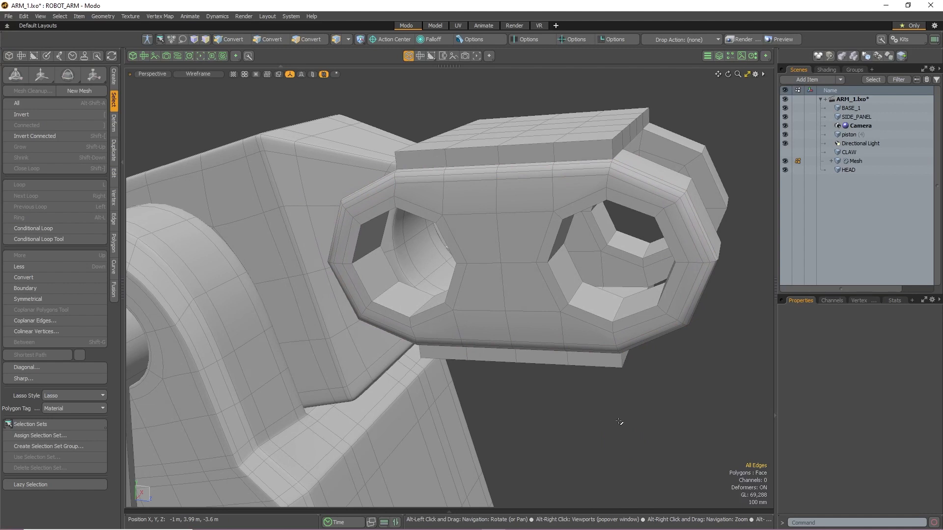
Select the two outline edge loops of the arm panel and add a loop between its holes with the Conditional Loop Tool.
double_click(526, 179)
double_click(637, 173, "shift")
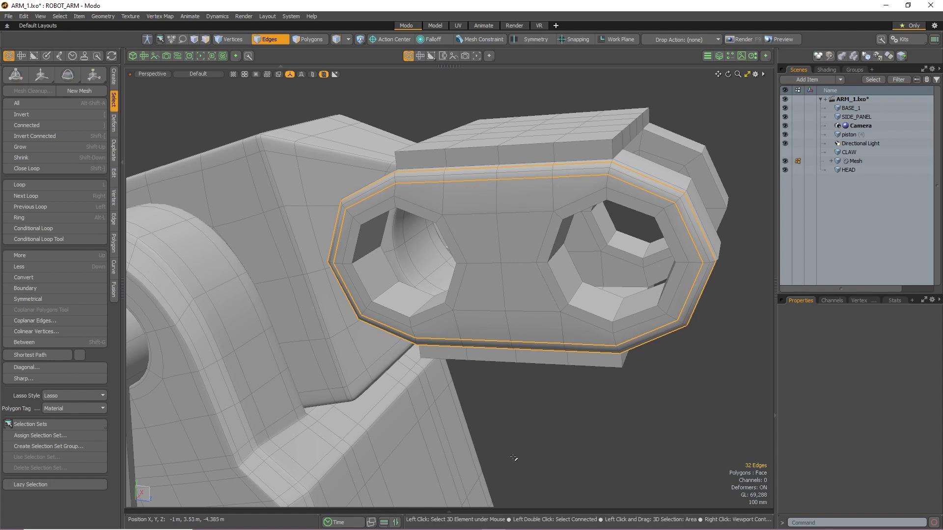
left_click(39, 239)
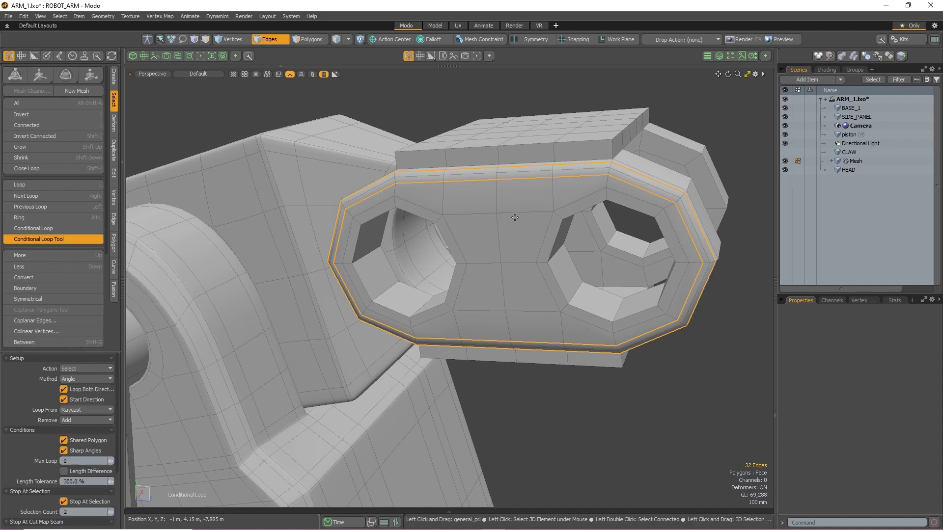
left_click(501, 229)
left_click(610, 167)
left_click(394, 179)
Add further edge loops on the arm panel's rim, lower side and outer end with the Conditional Loop Tool.
left_click_drag(621, 355, 577, 369, "alt")
left_click(627, 366)
left_click(422, 382)
left_click_drag(580, 337, 445, 298, "alt")
right_click_drag(445, 298, 402, 303, "alt")
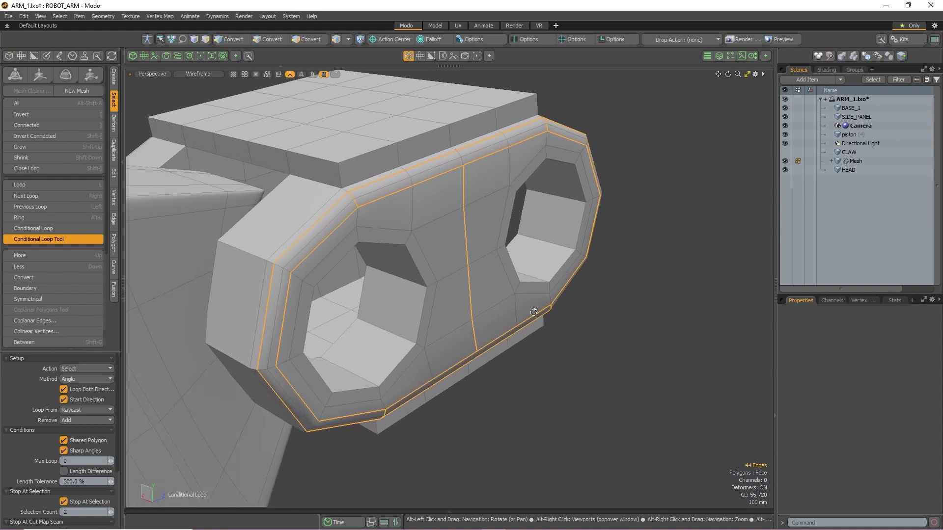
left_click(234, 248)
left_click(297, 277)
left_click_drag(299, 278, 523, 261, "alt")
left_click(637, 212)
left_click_drag(643, 236, 614, 231, "alt")
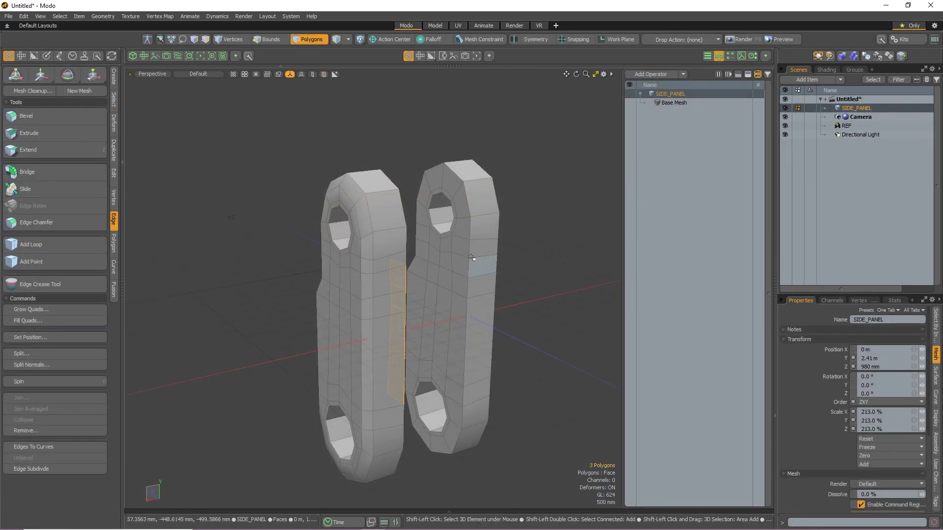
Add the matching polygons on the second side panel to the selection and connect both panels with a Bridge mesh operation.
left_click_drag(467, 265, 465, 383, "shift")
left_click(659, 75)
type("Bridge")
key("Return")
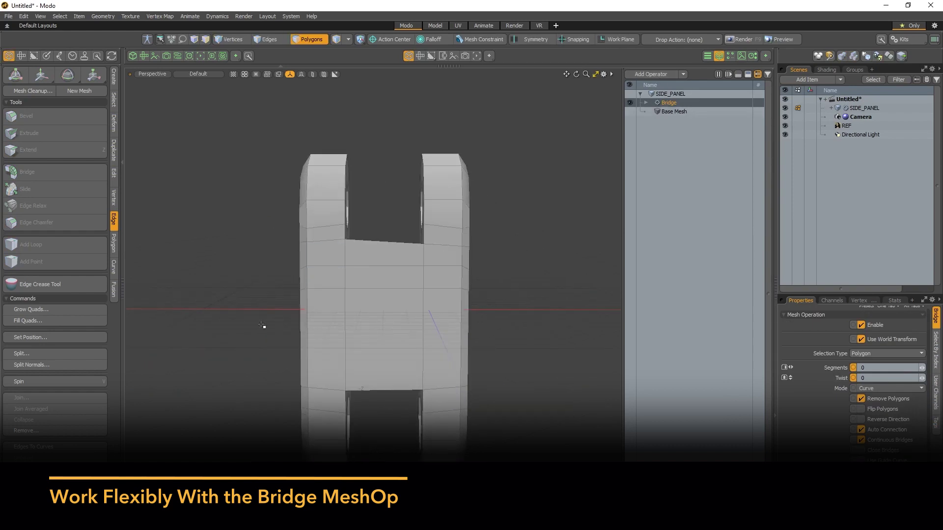
In the Base Mesh, scale the left panel's upper bridge edge loop to 0% in Y and move it -30 mm in Y.
left_click(701, 113)
key("2")
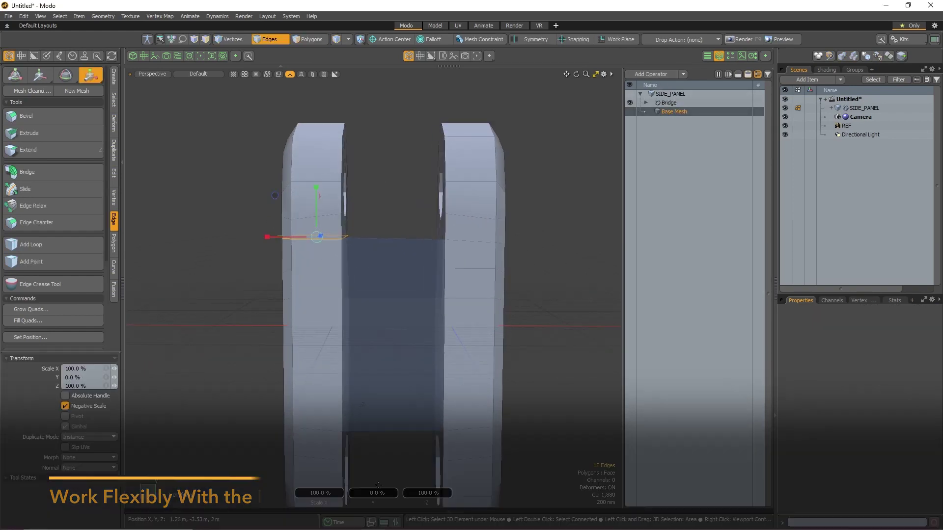
key("w")
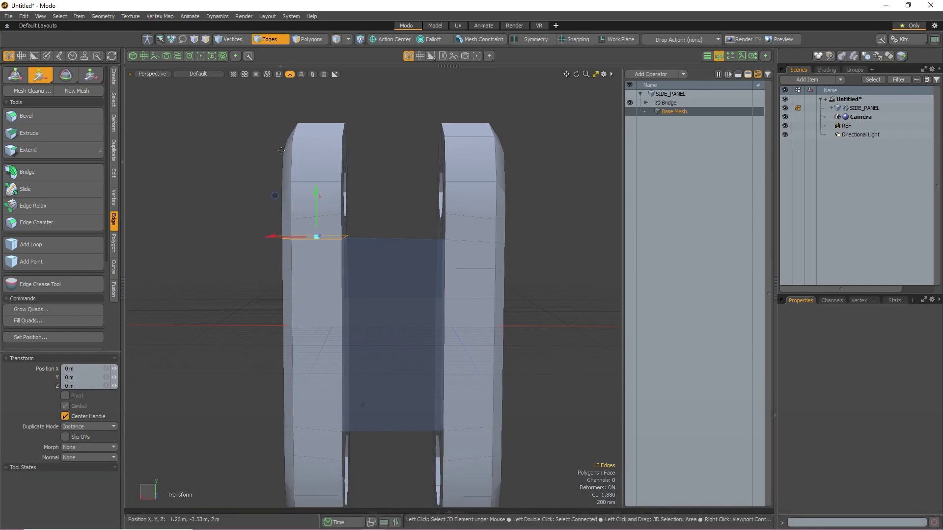
left_click_drag(317, 196, 317, 198)
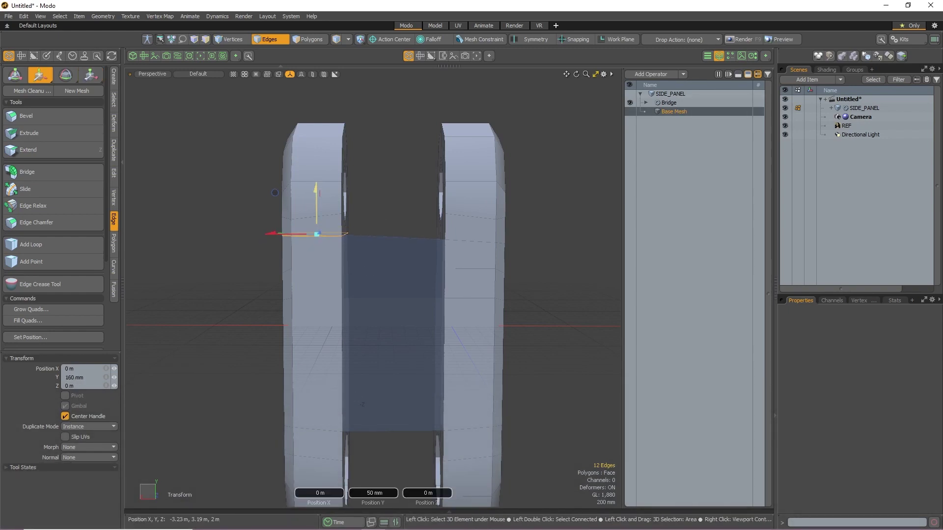
scroll(510, 289, "up", 1)
left_click_drag(466, 320, 465, 259, "alt+shift")
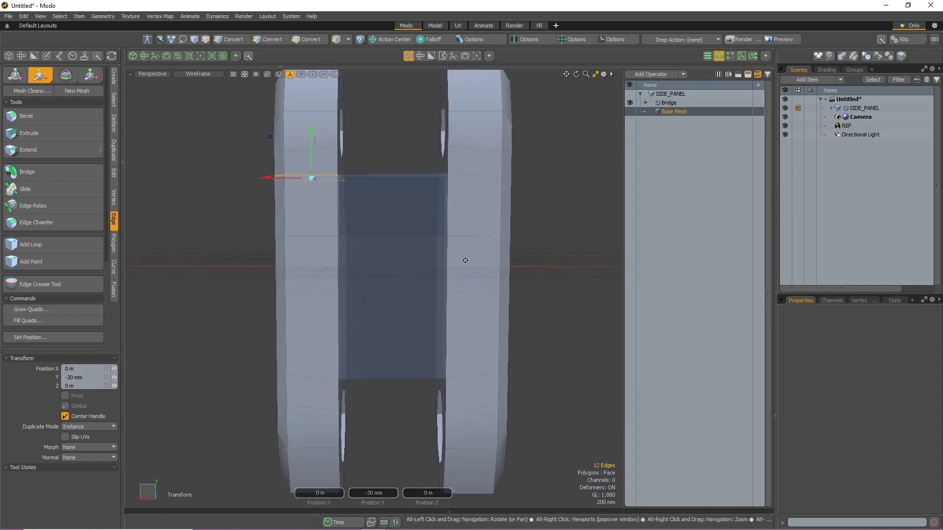
Flatten the left panel's lower bridge edge loop along Y and move it -90 mm in Y.
key("q")
double_click(322, 379)
key("r")
left_click_drag(315, 310, 314, 312)
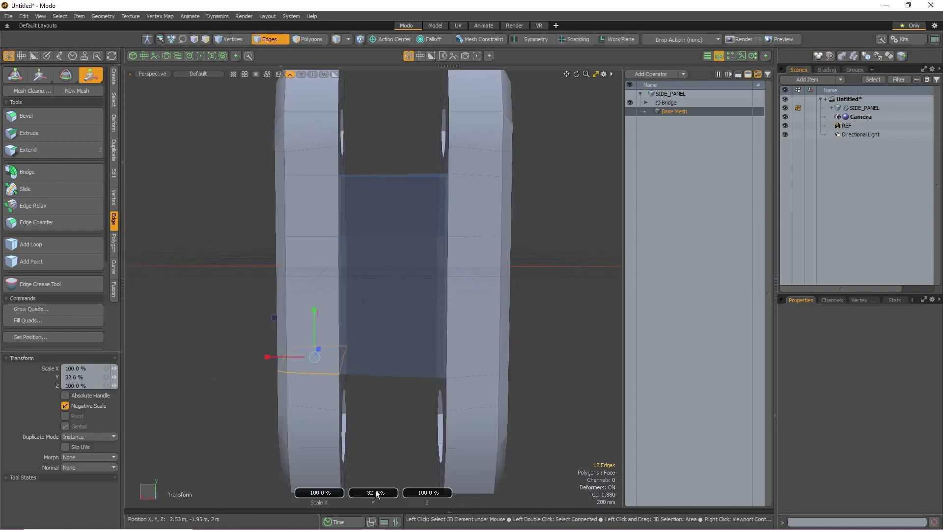
key("space")
key("w")
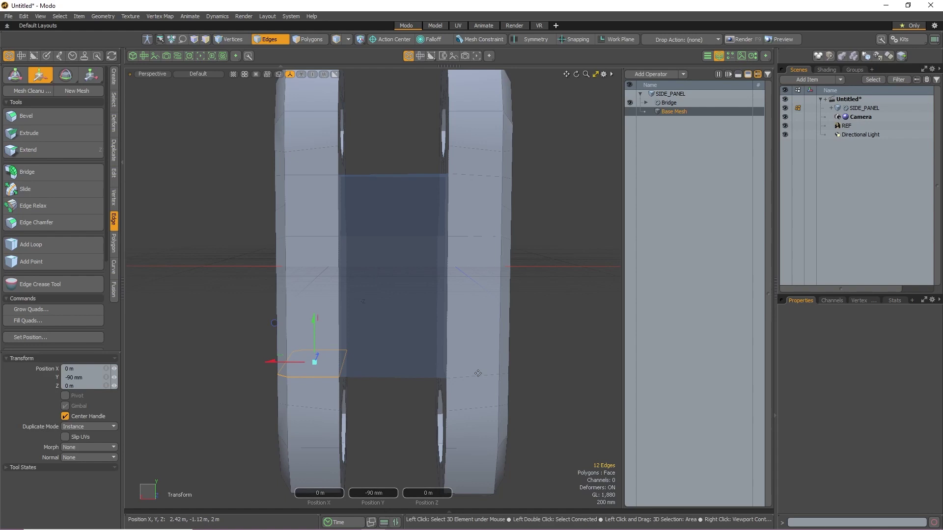
Scale the right panel's lower bridge edge loop to 0% in Y to level it.
key("space")
double_click(478, 374)
key("r")
left_click(381, 493)
left_click_drag(471, 310, 471, 320)
type("0")
key("Return")
key("w")
Flatten the right panel's upper bridge edge loop along Y.
key("r")
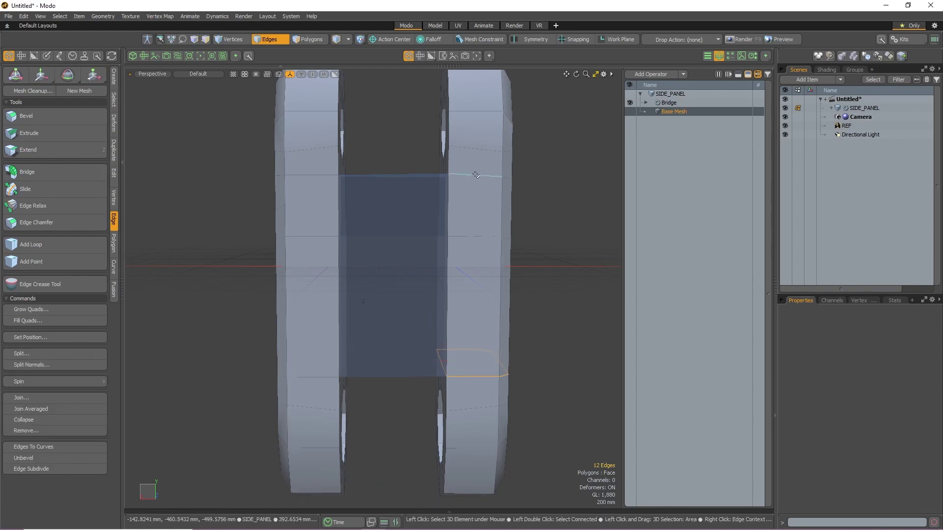
left_click(473, 179)
left_click(383, 493)
key("Return")
key("w")
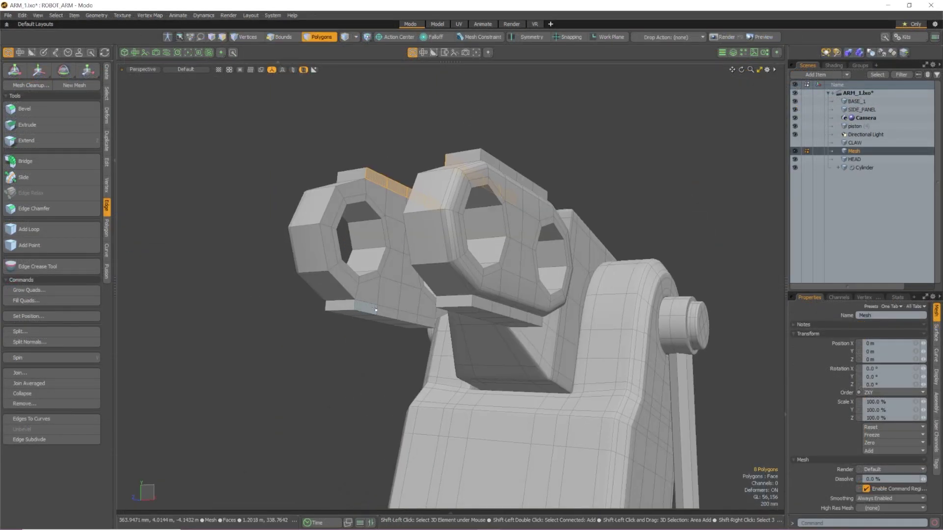
Add the inner side polygons of the arm head's lower plates to the selection.
left_click_drag(374, 310, 430, 320, "shift")
left_click_drag(425, 323, 533, 317, "alt")
left_click_drag(587, 250, 726, 91, "alt")
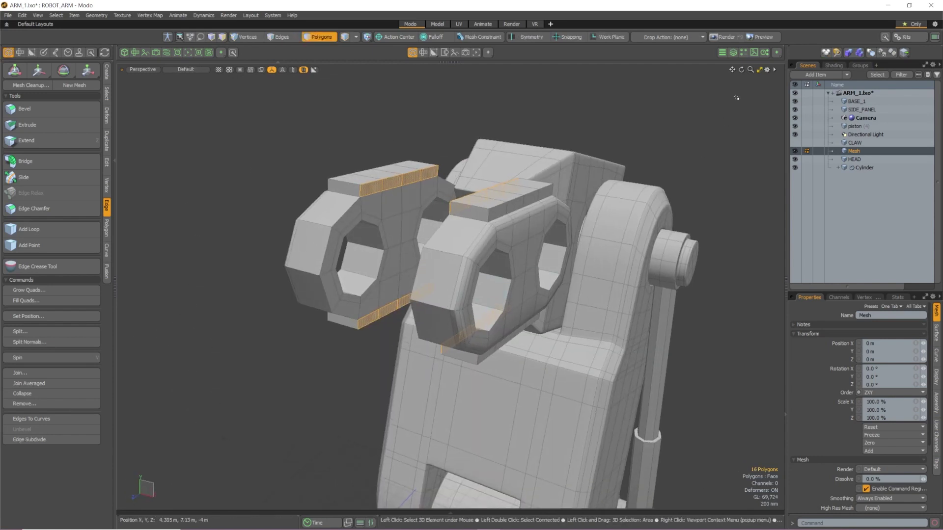
Add a Bridge mesh operation to the arm mesh to connect the selected plate polygons.
left_click(735, 54)
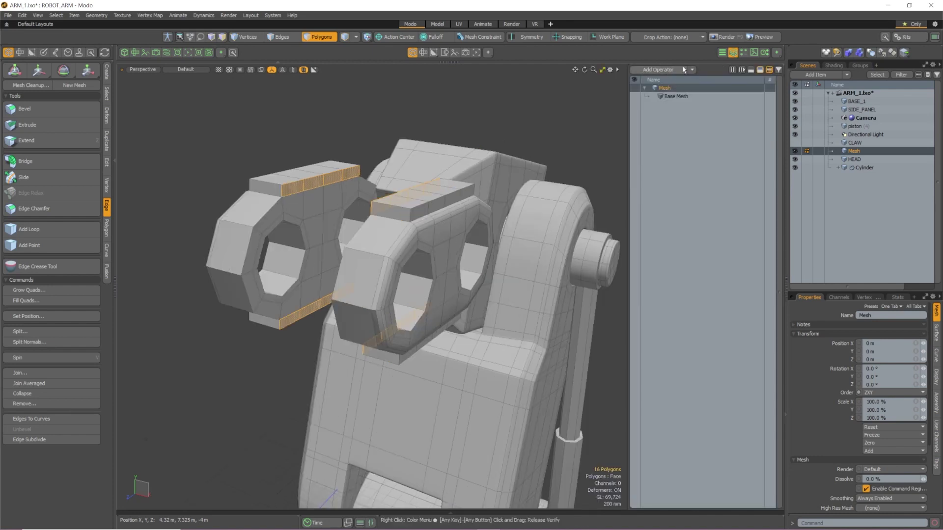
left_click(658, 70)
type("bridge")
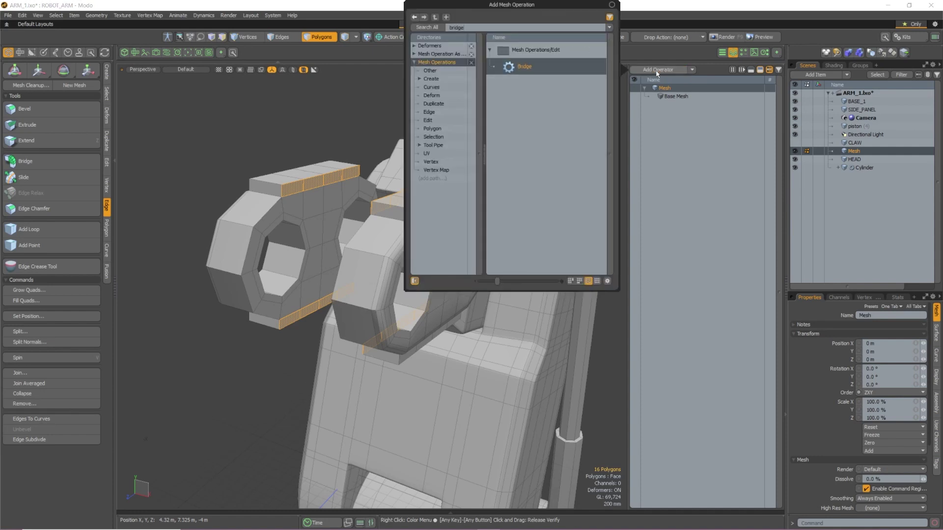
key("Return")
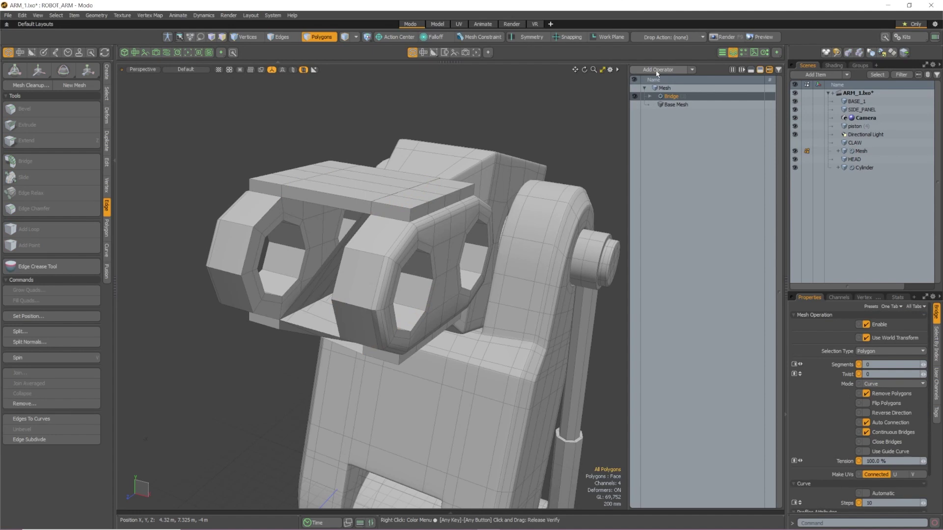
Turn off Continuous Bridges in the Bridge operation so the upper and lower plates bridge separately.
left_click_drag(330, 255, 417, 250, "alt")
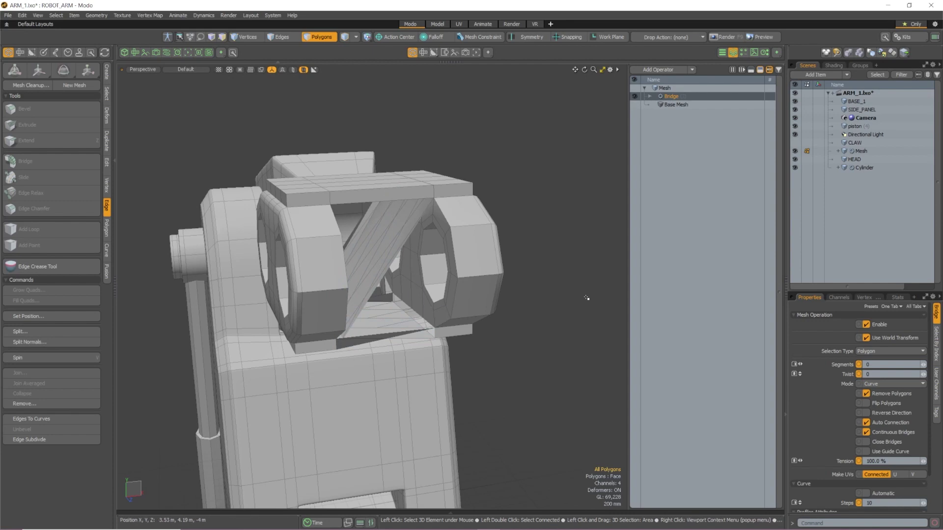
mouse_move(600, 293)
left_mouse_down("alt")
mouse_move(585, 282)
mouse_move(591, 296)
left_mouse_up("alt")
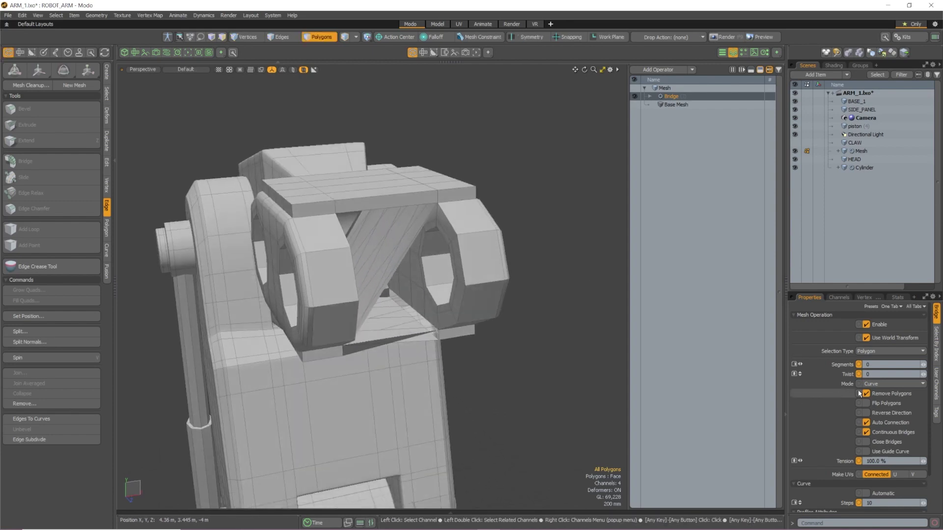
left_click(866, 433)
left_click_drag(434, 299, 457, 295, "alt")
Set the Bridge operation's segment count to 6 and replace it with 2.
left_click(869, 364)
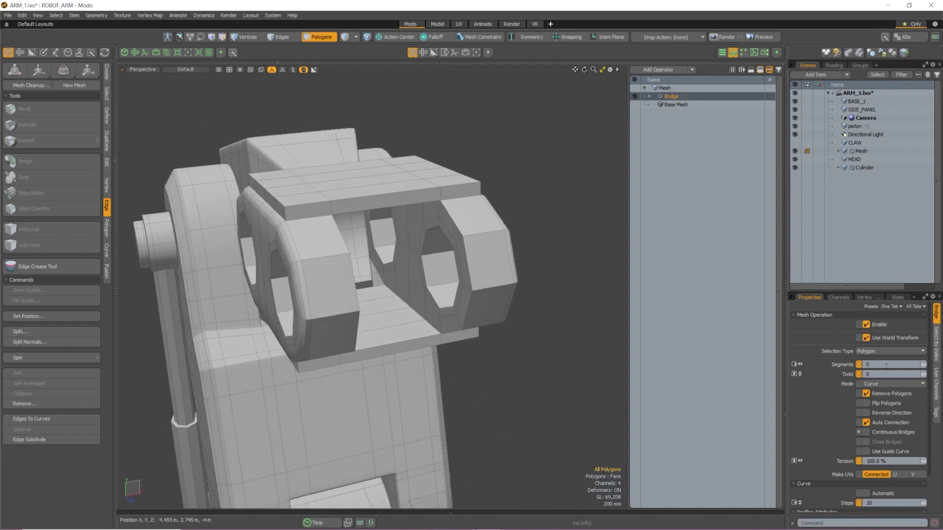
type("2")
key("Return")
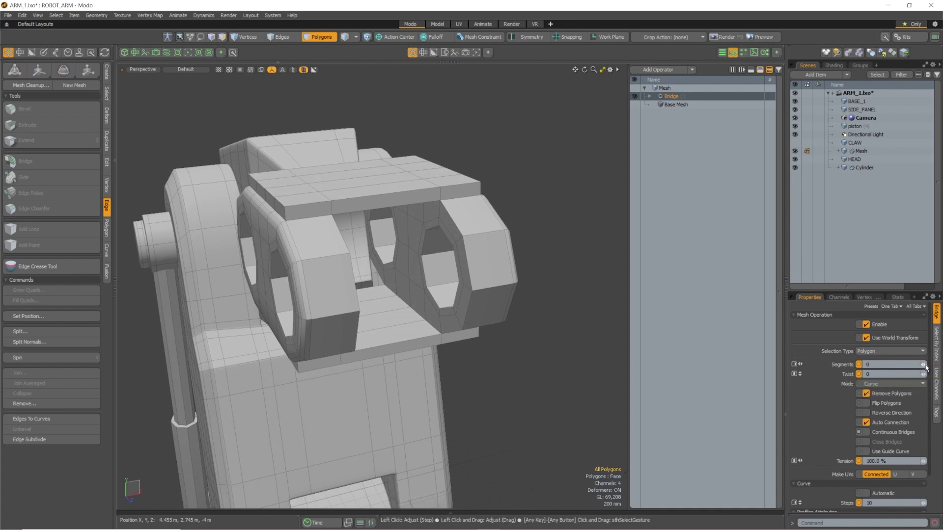
left_click_drag(924, 375, 917, 374)
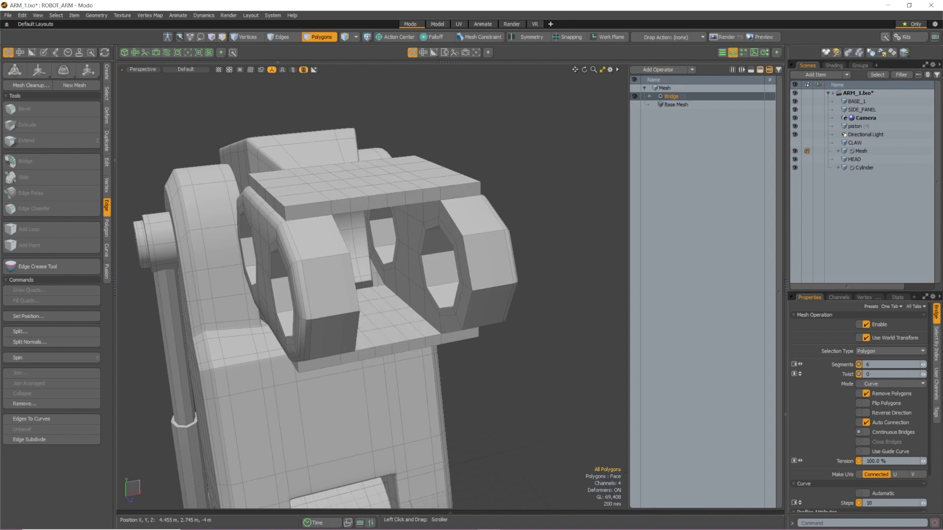
left_click_drag(881, 364, 772, 364)
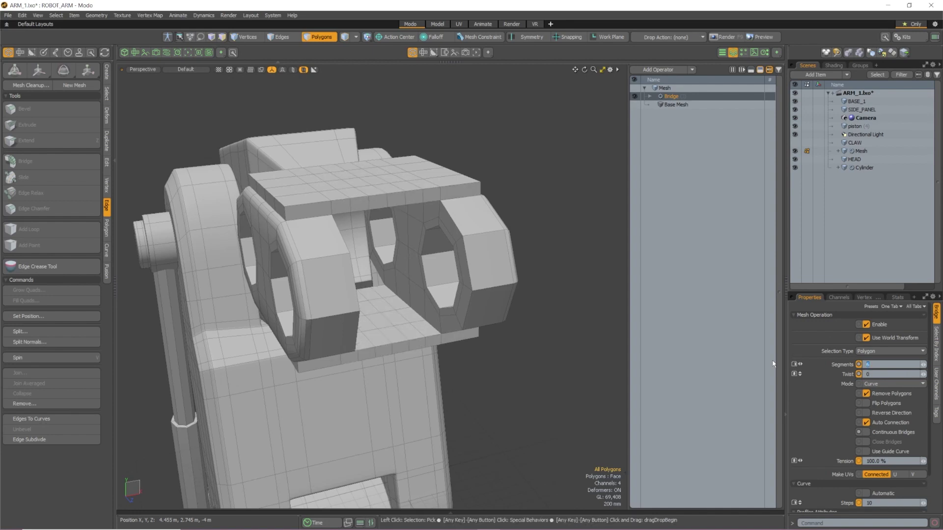
type("2")
left_click_drag(472, 295, 503, 301, "alt")
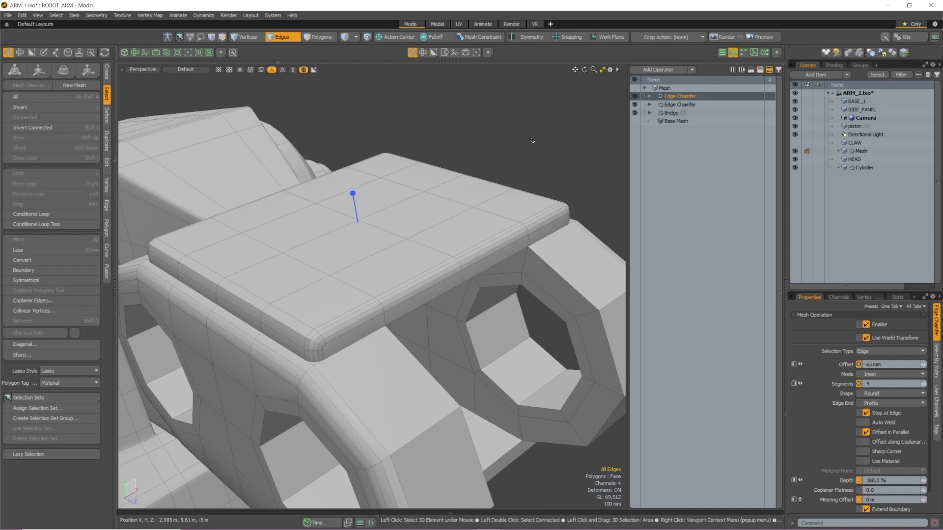
Set the segments of the Bridge operation beneath the edge chamfers to 2.
left_click(680, 113)
left_click_drag(386, 196, 420, 212, "alt")
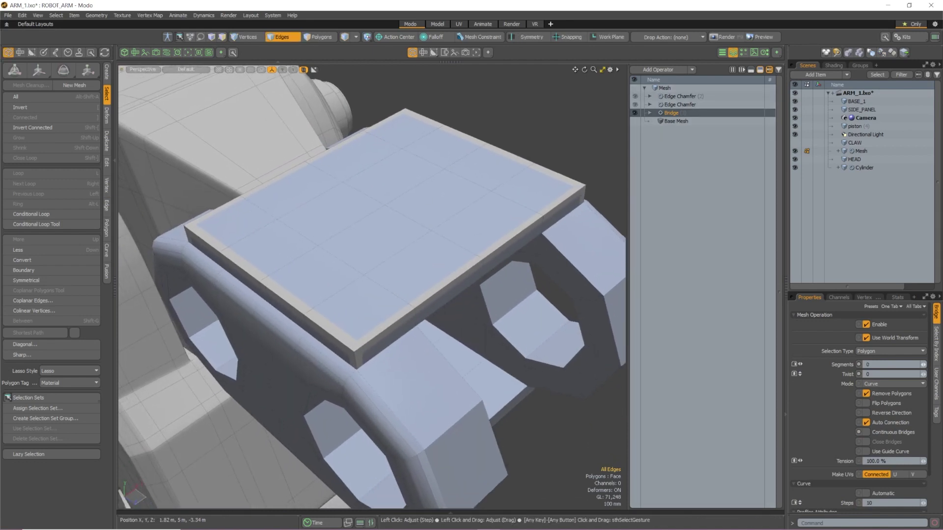
left_click_drag(923, 364, 928, 364)
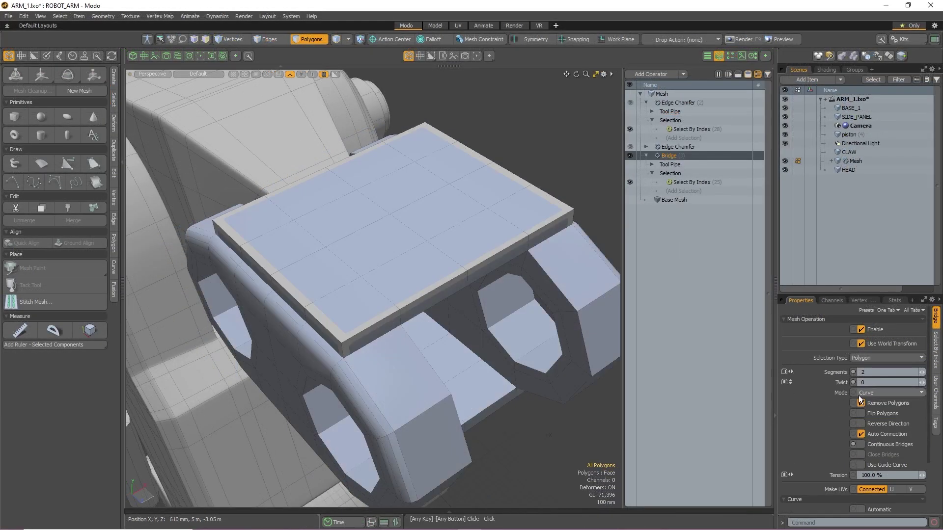
Add the unselected edges along both bridged sides of the top plate to the upper Edge Chamfer's Select By Index selection.
left_click(696, 131)
scroll(490, 281, "up", 2)
key("2")
left_click(505, 249, "shift")
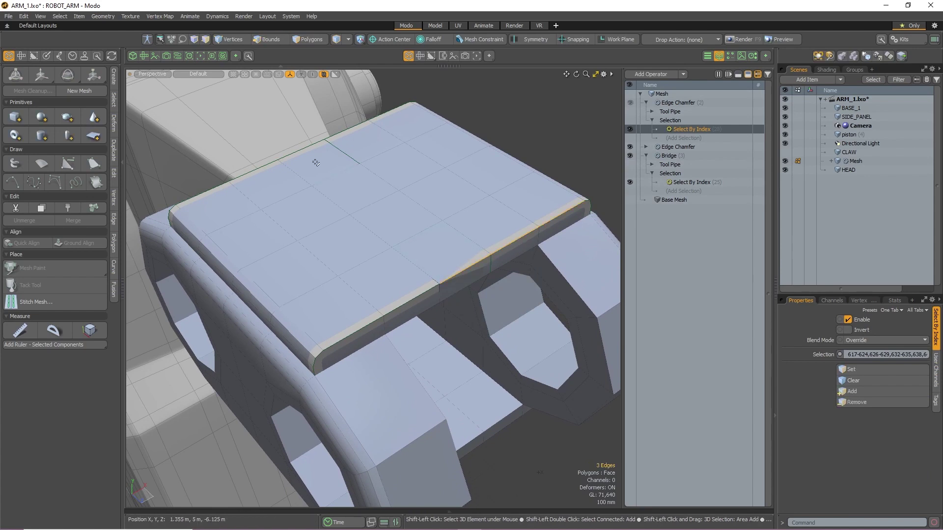
left_click_drag(293, 144, 560, 255, "alt")
left_click_drag(252, 276, 320, 314, "shift")
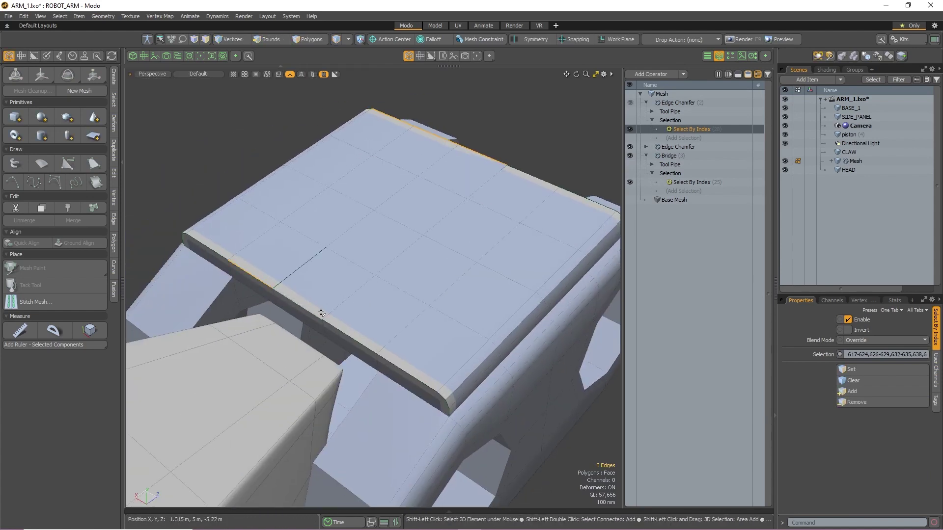
left_click(886, 391)
left_click(399, 275)
left_click_drag(399, 275, 455, 218, "alt")
left_click(483, 291)
left_click(678, 101)
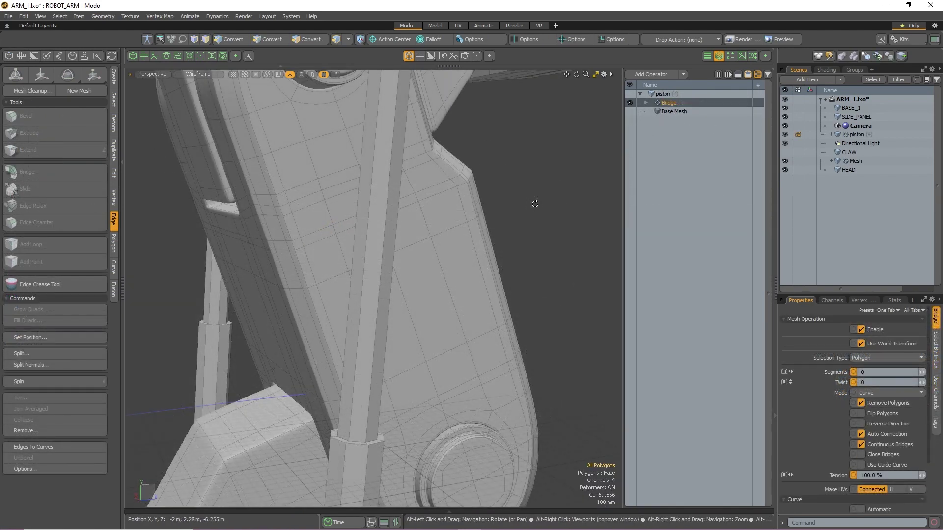
Add a Content Preset to the tool pipe of the piston's Bridge operation.
scroll(535, 204, "down", 4)
left_click_drag(501, 197, 501, 214, "alt+shift")
left_click_drag(463, 246, 473, 256, "alt")
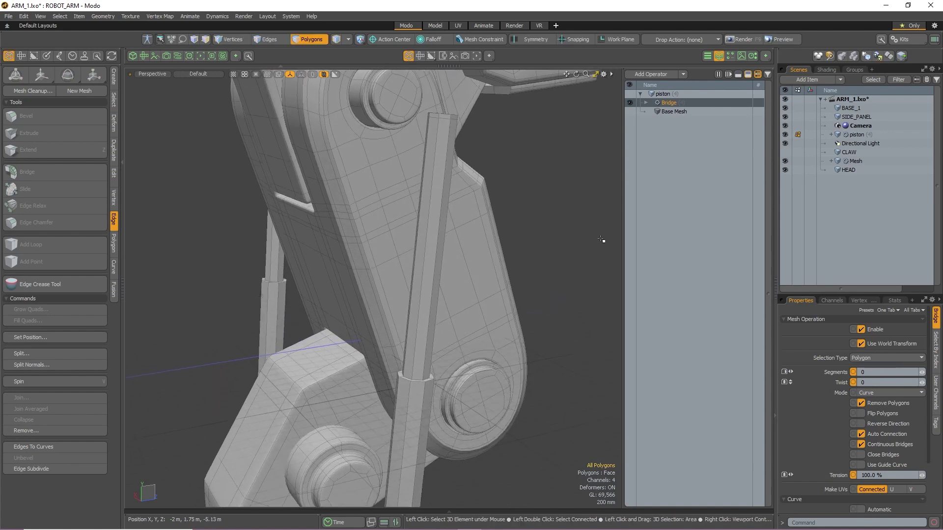
left_click(645, 102)
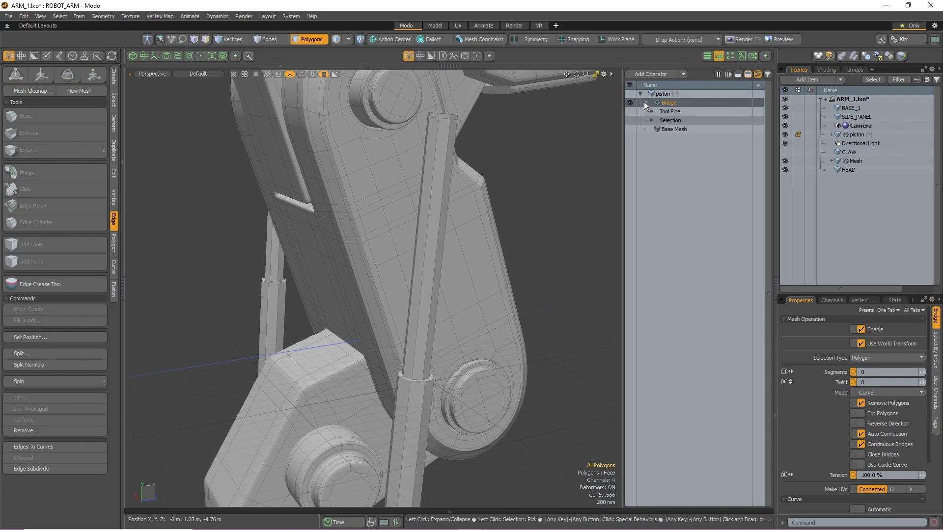
left_click(652, 111)
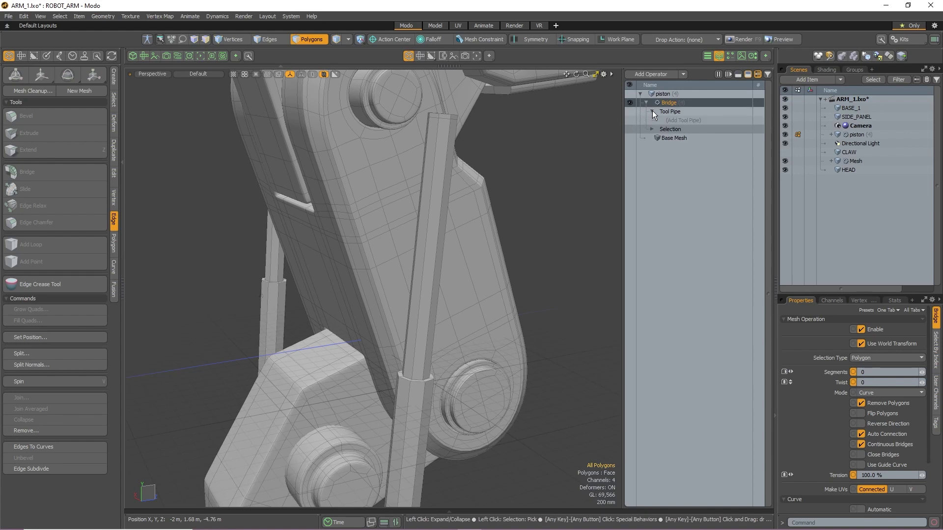
left_click(669, 123)
type("co")
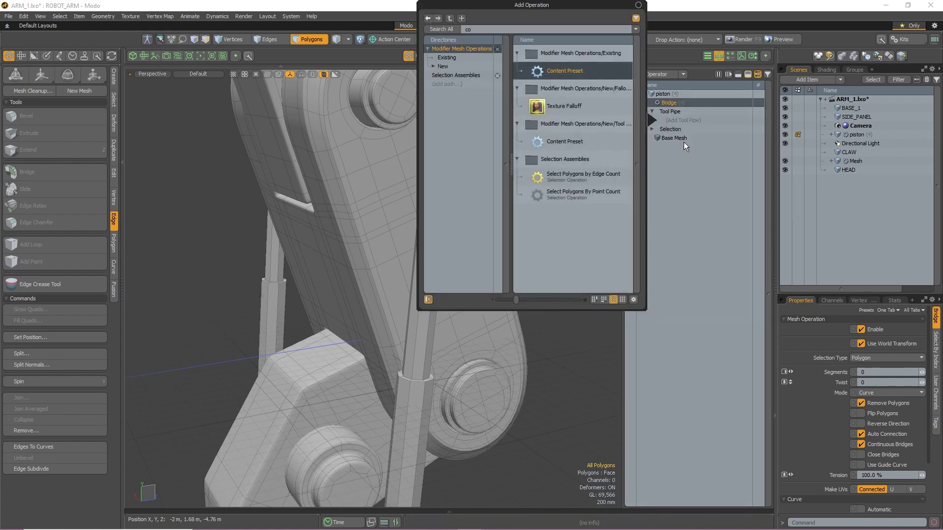
double_click(570, 71)
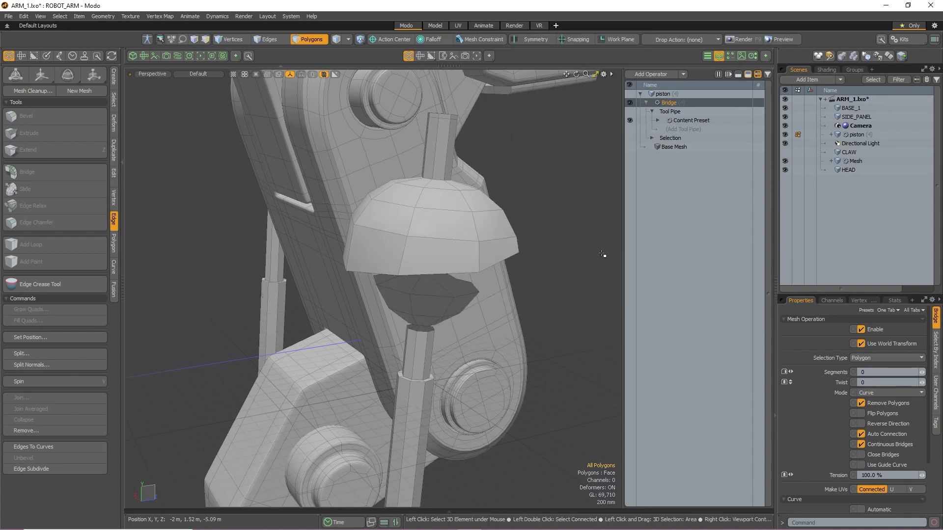
Apply the valley-shaped curve from the Profiles presets to the piston bridge's Content Preset.
left_click(667, 121)
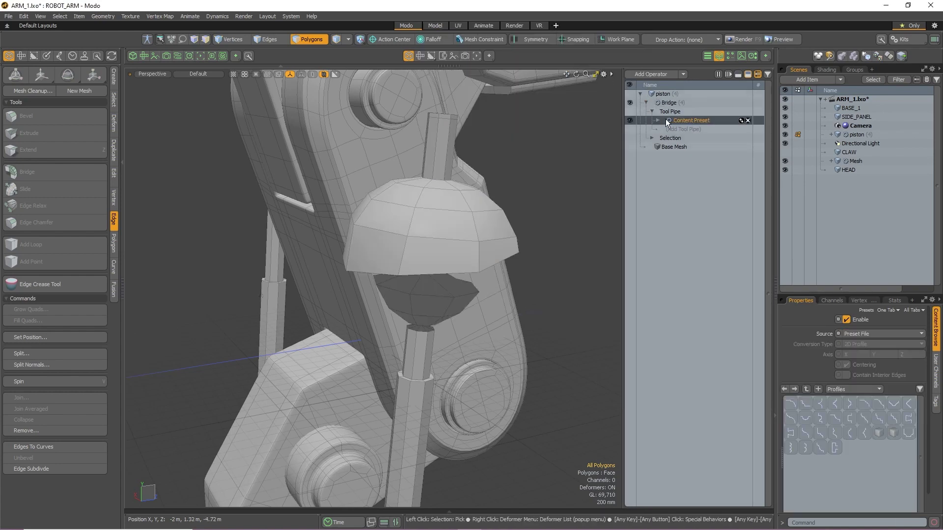
left_click(893, 404)
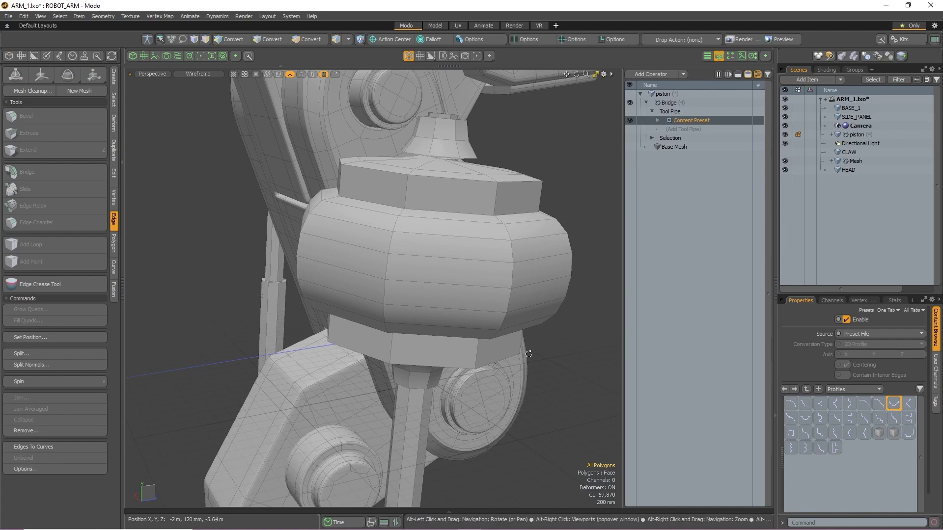
left_click_drag(496, 357, 518, 362, "alt")
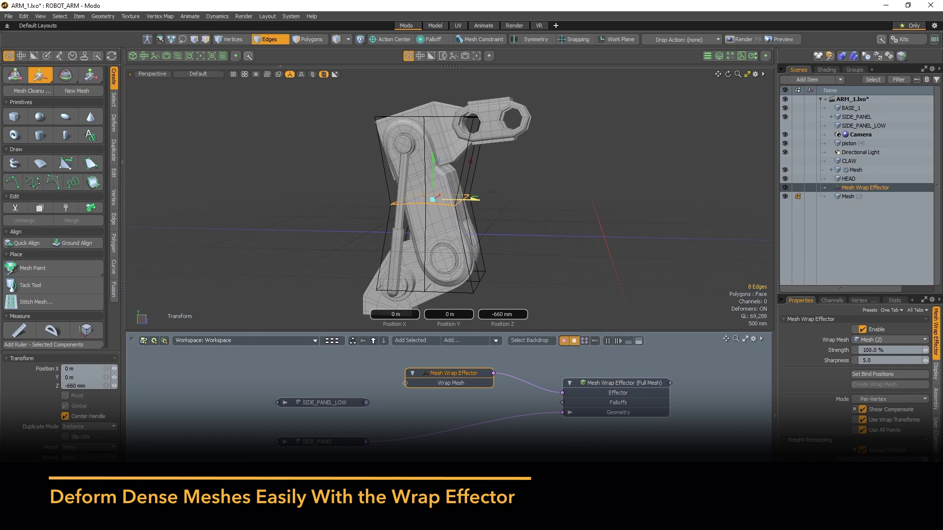
Move the wrap cage's middle edge loop, and scale its vertical edge loop to 76.5% in Y and 104.5% in Z.
mouse_move(470, 199)
left_mouse_down()
mouse_move(460, 199)
mouse_move(476, 199)
left_mouse_up()
mouse_move(435, 157)
left_mouse_down()
mouse_move(433, 175)
mouse_move(430, 163)
mouse_move(438, 167)
left_mouse_up()
key("space")
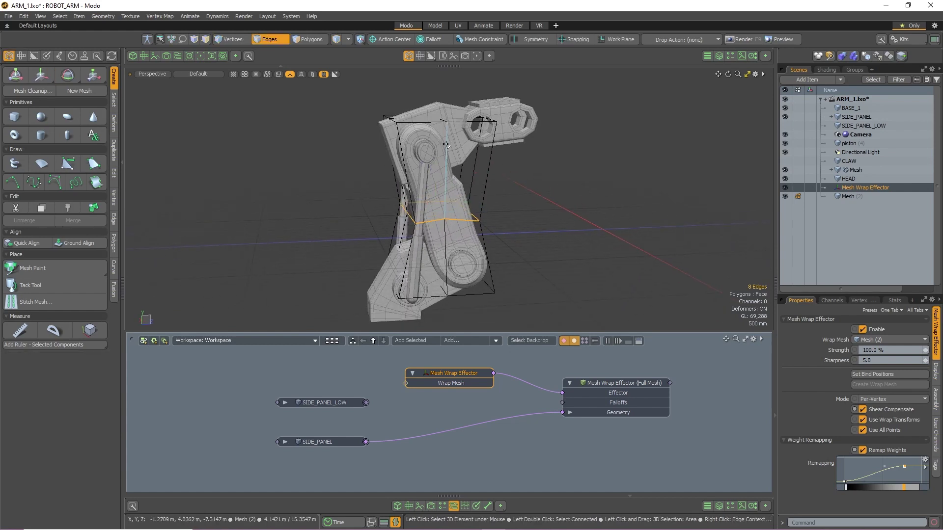
key("y")
left_click_drag(435, 156, 437, 160)
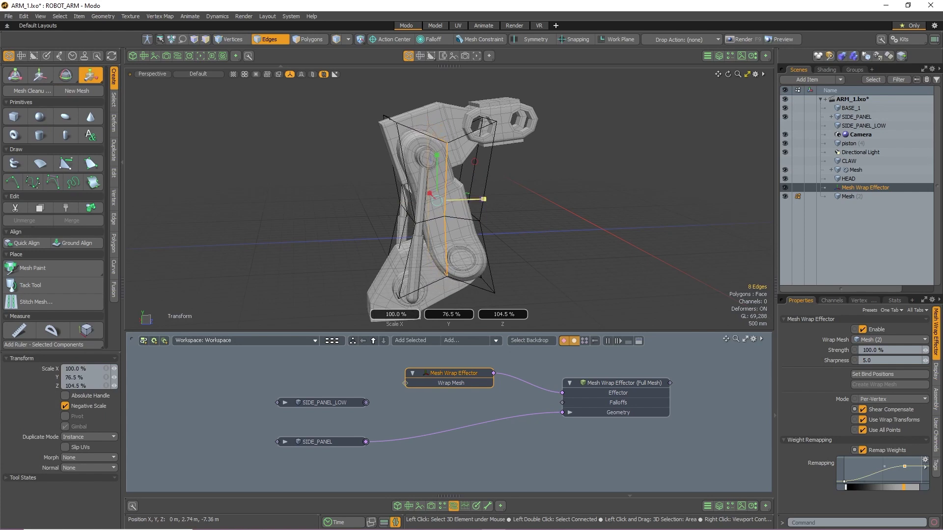
Turn off Shear Compensate on the Mesh Wrap Effector and shift the upper key of its weight remapping curve toward the start.
left_click(863, 409)
mouse_move(905, 467)
left_mouse_down()
mouse_move(855, 471)
mouse_move(912, 469)
mouse_move(855, 462)
mouse_move(850, 438)
mouse_move(868, 469)
left_mouse_up()
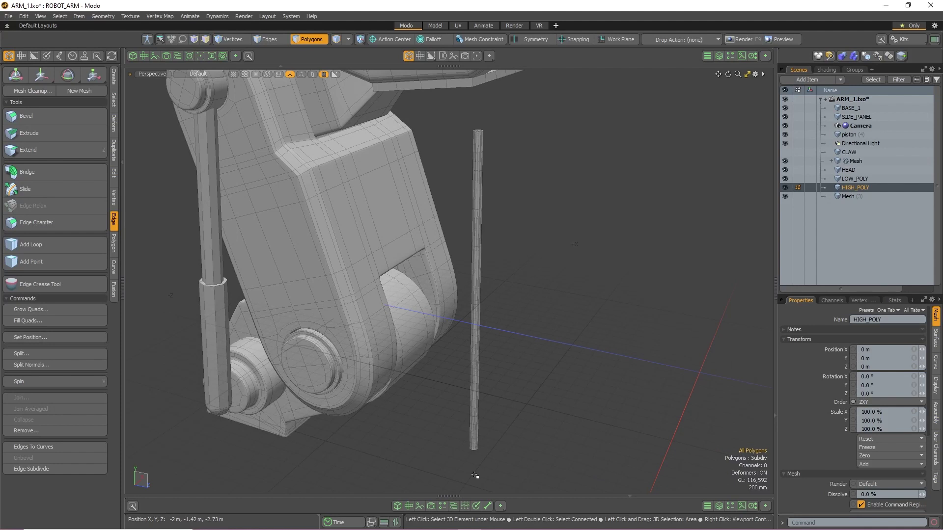
Add the LOW_POLY and HIGH_POLY meshes to the schematic workspace and move their nodes aside.
left_click(454, 507)
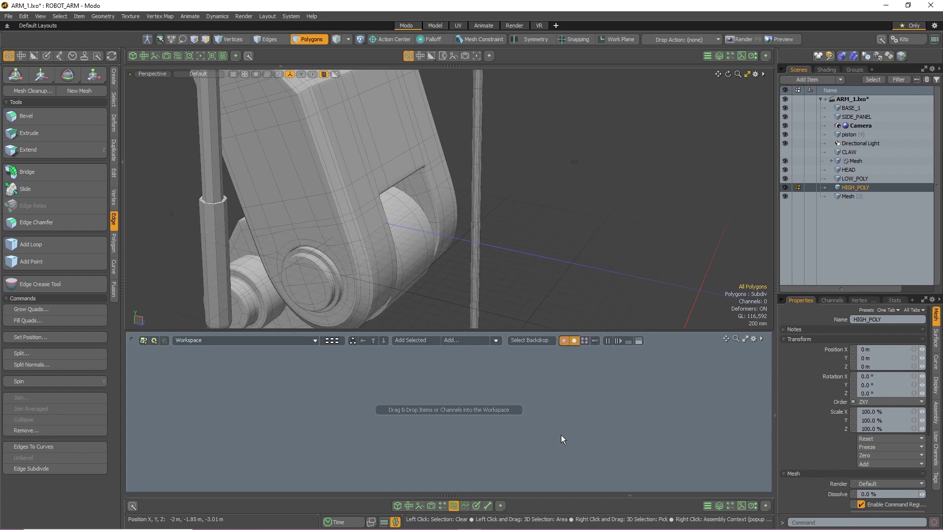
left_click(862, 178, "shift")
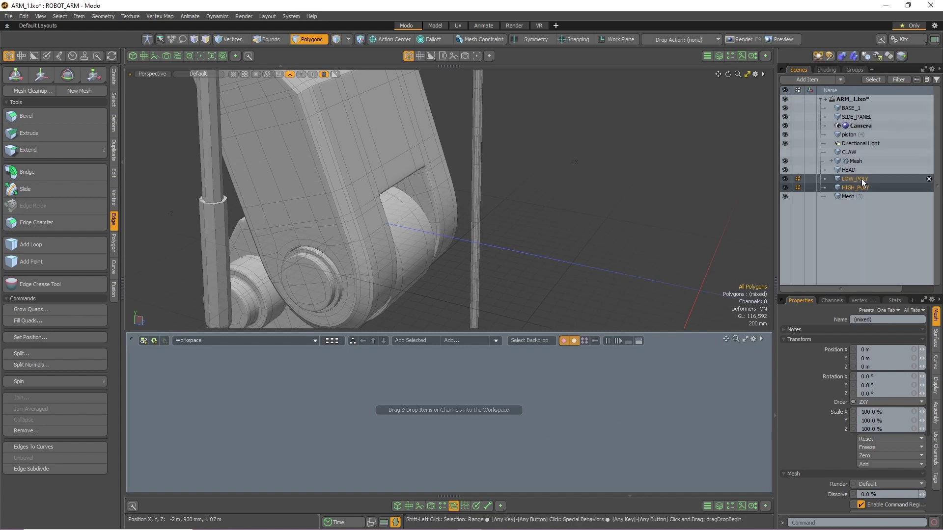
left_click(411, 340)
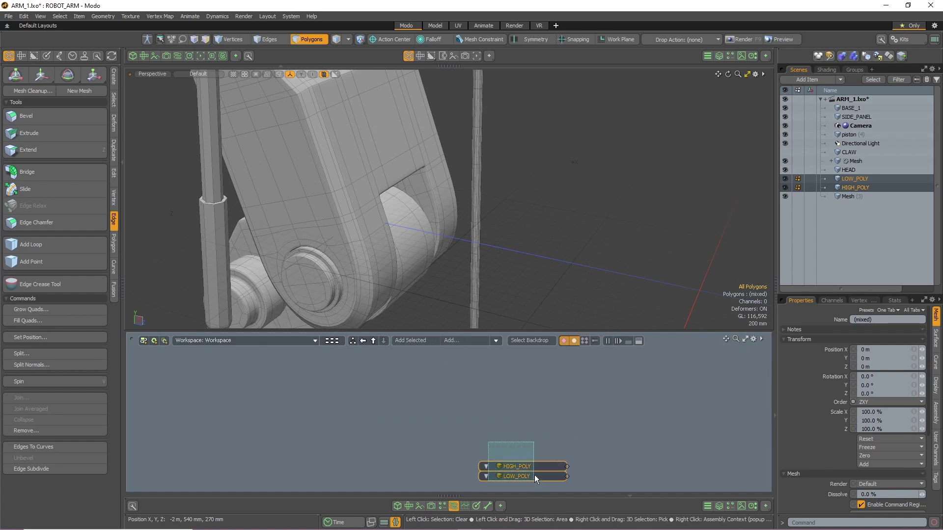
left_click_drag(536, 476, 411, 417)
left_click(466, 366)
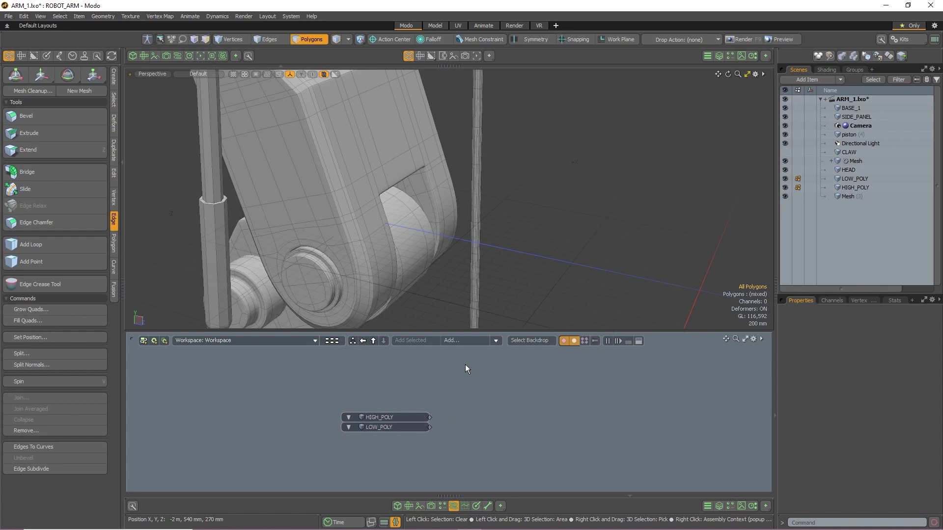
Add a Mesh Wrap Effector to the schematic and spread out its effector and Full Mesh nodes.
left_click(467, 341)
type("WRAP")
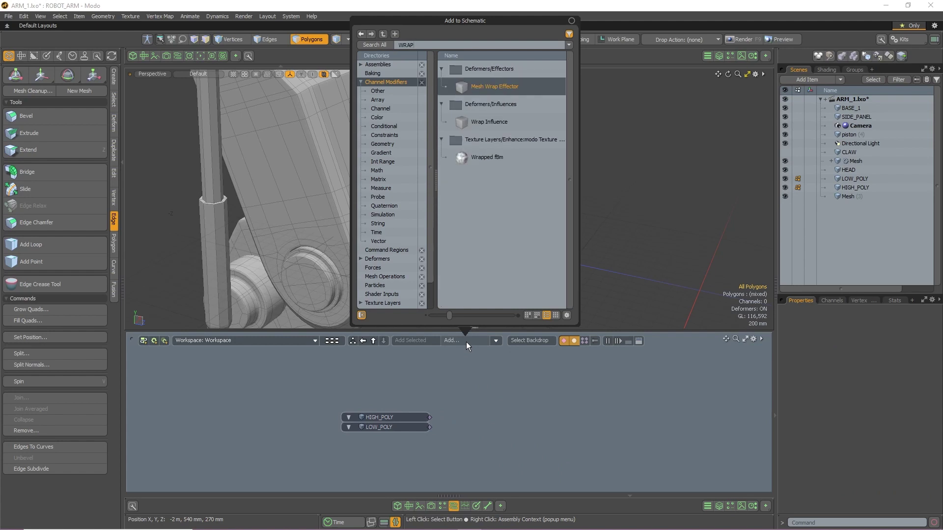
key("Return")
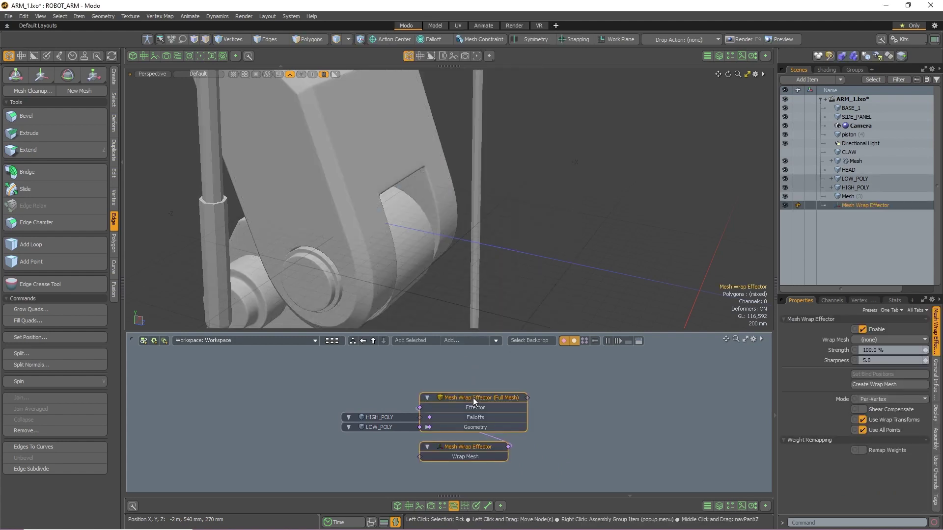
left_click_drag(473, 397, 591, 398)
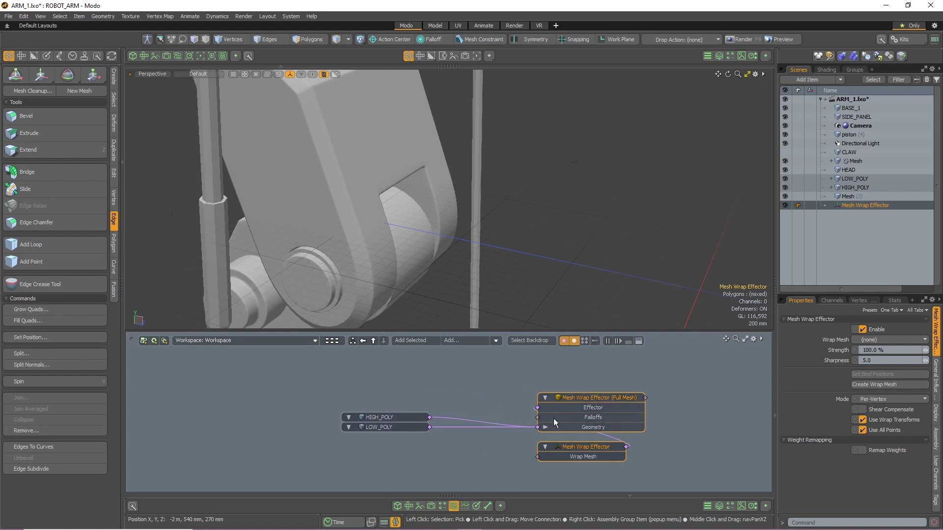
left_click(505, 468)
left_click_drag(576, 446, 467, 377)
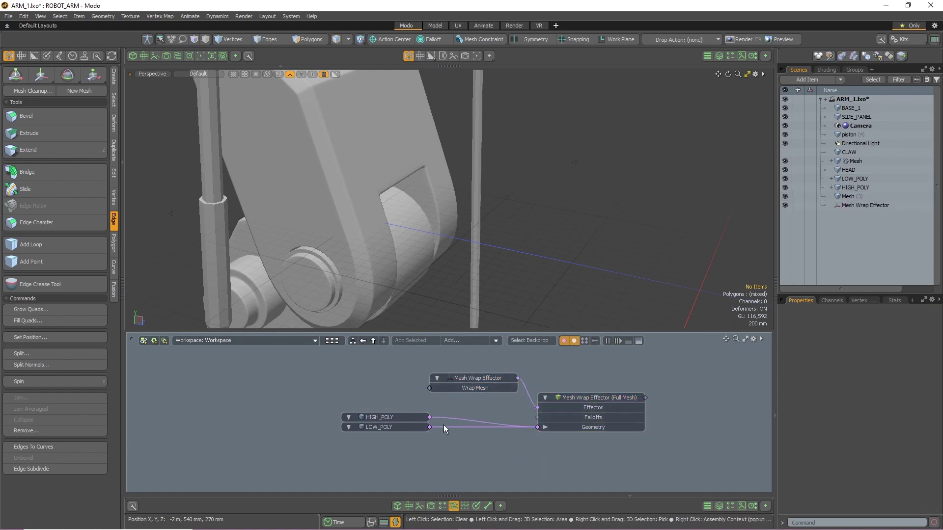
Rewire LOW_POLY from the deformer's Geometry input to the effector's Wrap Mesh input, keeping HIGH_POLY as the deformed geometry.
left_click_drag(444, 425, 524, 415)
left_click_drag(464, 426, 430, 426)
left_click_drag(429, 388, 375, 382)
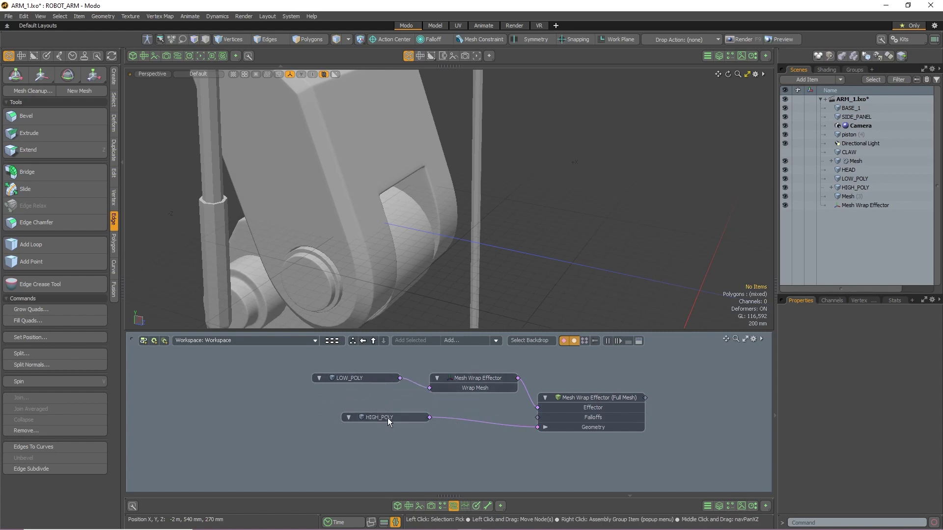
left_click_drag(387, 417, 369, 437)
Select an edge loop on the LOW_POLY tube and move it to bend the wrapped high-poly cable.
left_click_drag(494, 254, 526, 242, "alt")
left_click(877, 178)
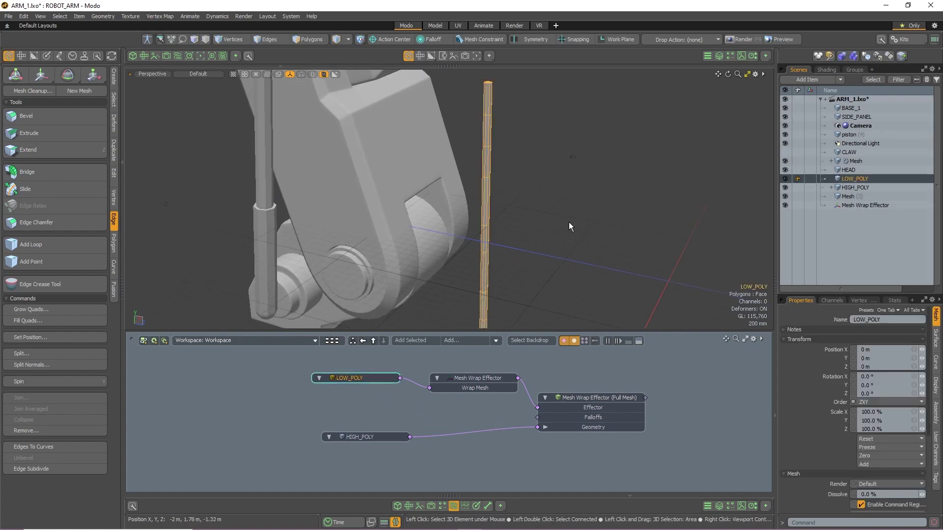
scroll(491, 207, "up", 2)
key("2")
scroll(502, 256, "up", 3)
double_click(502, 255)
scroll(572, 253, "down", 3)
key("w")
left_click_drag(570, 258, 533, 182)
Select a second edge loop on the LOW_POLY tube and move it sideways to bend the cable further.
scroll(688, 280, "down", 2)
scroll(527, 175, "up", 3)
key("space")
double_click(526, 238)
scroll(588, 231, "down", 3)
key("w")
left_click_drag(582, 236, 392, 236)
left_click_drag(580, 286, 517, 187, "alt+shift")
Select the edge loop at the LOW_POLY tube's sharp corner and move it sideways.
key("space")
scroll(496, 216, "up", 5)
double_click(515, 219)
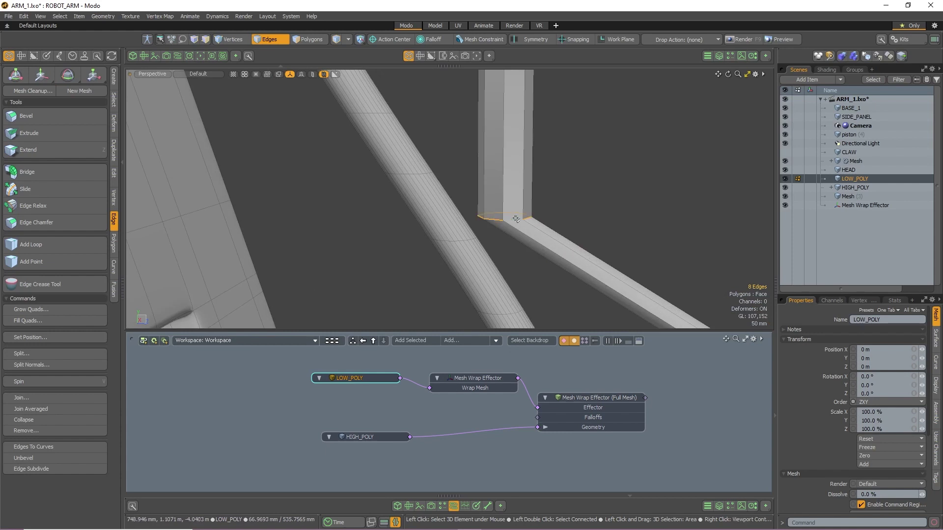
scroll(516, 219, "down", 7)
scroll(520, 219, "up", 3)
key("w")
left_click_drag(555, 219, 483, 219)
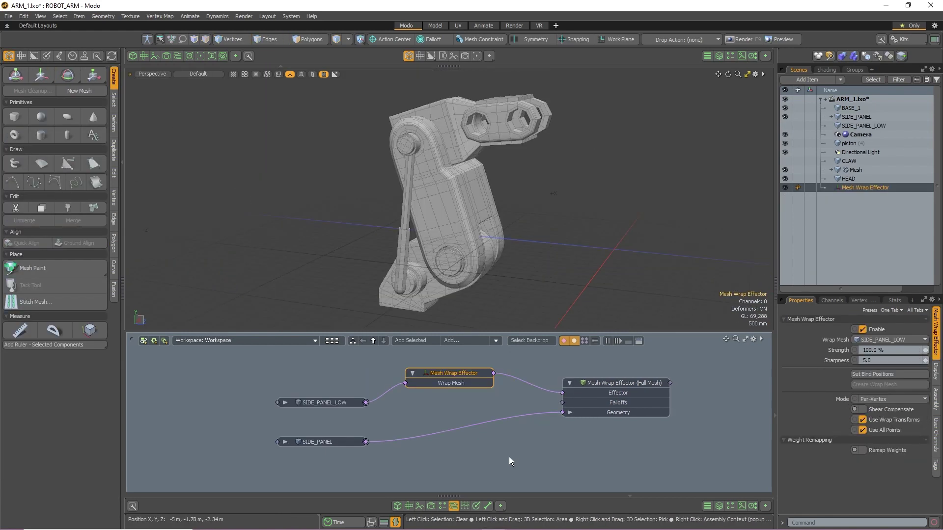
Disconnect SIDE_PANEL_LOW from the Wrap Mesh input and select the Mesh Wrap Effector.
left_click(509, 457)
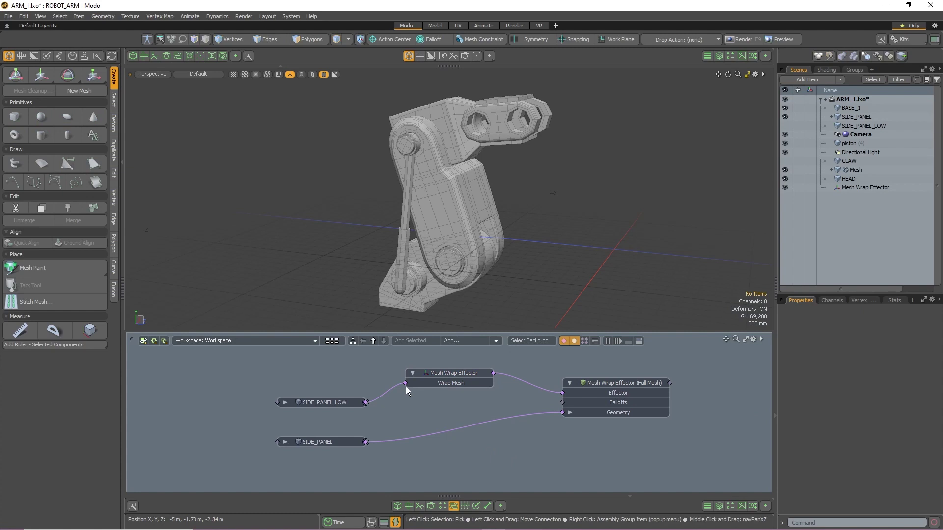
left_click_drag(391, 415, 462, 375)
left_click(463, 374)
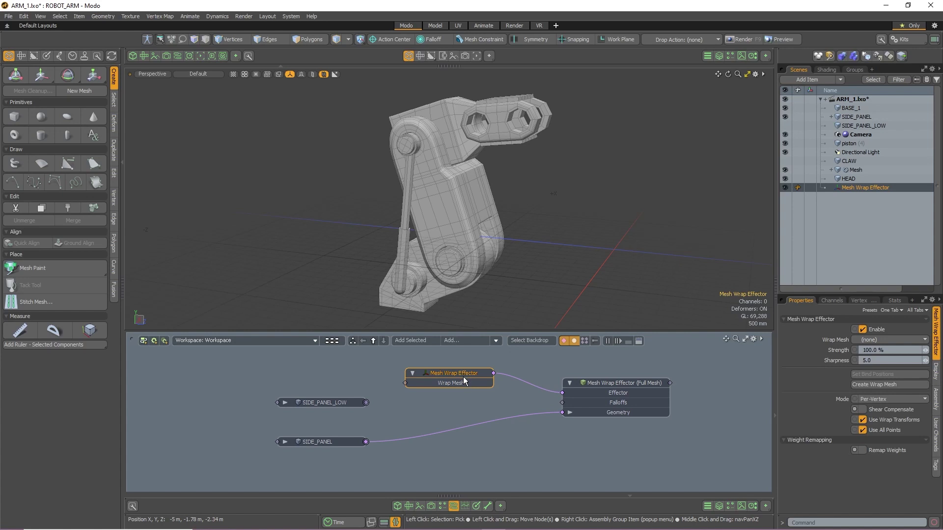
Create a wrap mesh for the Mesh Wrap Effector with 2 spans on each axis.
left_click(876, 384)
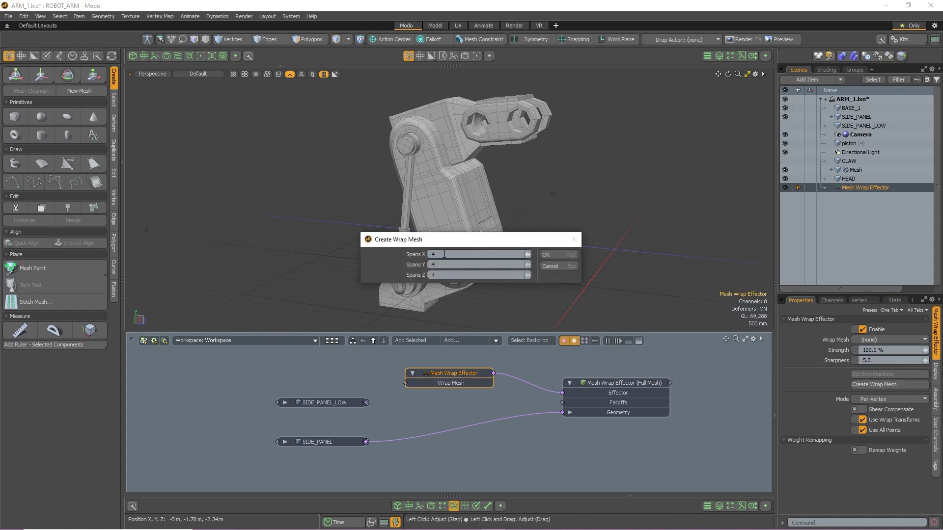
type("2")
key("Tab")
type("2")
key("Tab")
left_click(558, 255)
Select the horizontal edge loop around the middle of the wrap cage and move it slightly sideways.
left_click_drag(463, 238, 492, 229, "alt")
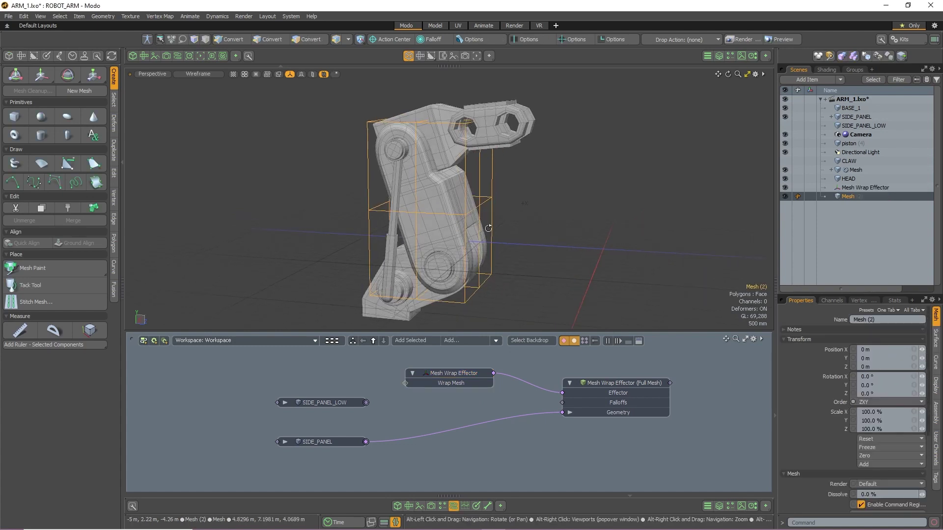
scroll(492, 230, "up", 1)
key("2")
double_click(436, 211)
key("w")
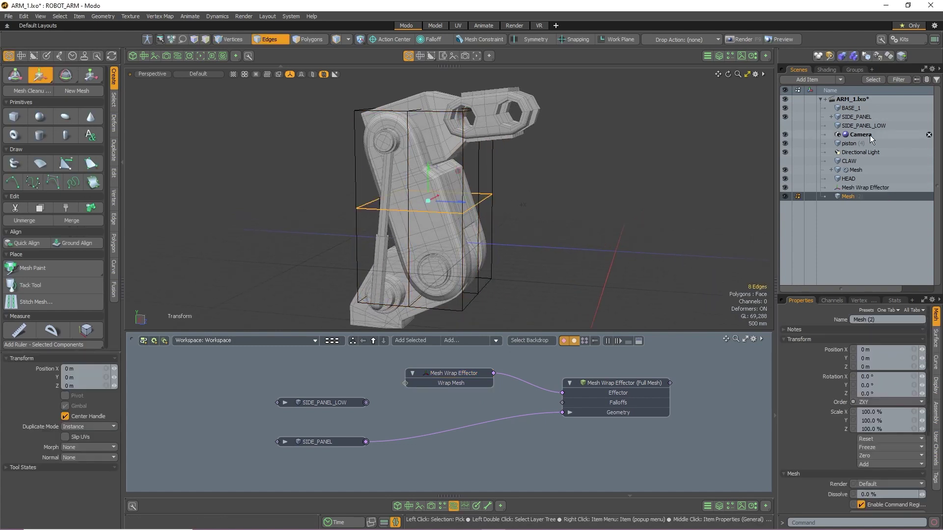
mouse_move(459, 202)
left_mouse_down()
mouse_move(478, 202)
mouse_move(439, 202)
mouse_move(486, 203)
mouse_move(468, 203)
left_mouse_up()
Select a single mid-height vertex of the wrap cage and move it to deform the side panel.
key("space")
key("1")
left_click(416, 212)
key("w")
left_click_drag(527, 204, 365, 200, "alt")
key("space")
key("w")
left_click_drag(506, 212, 489, 208)
Enable Remap Weights on the Mesh Wrap Effector and reshape its remapping curve.
left_click(454, 374)
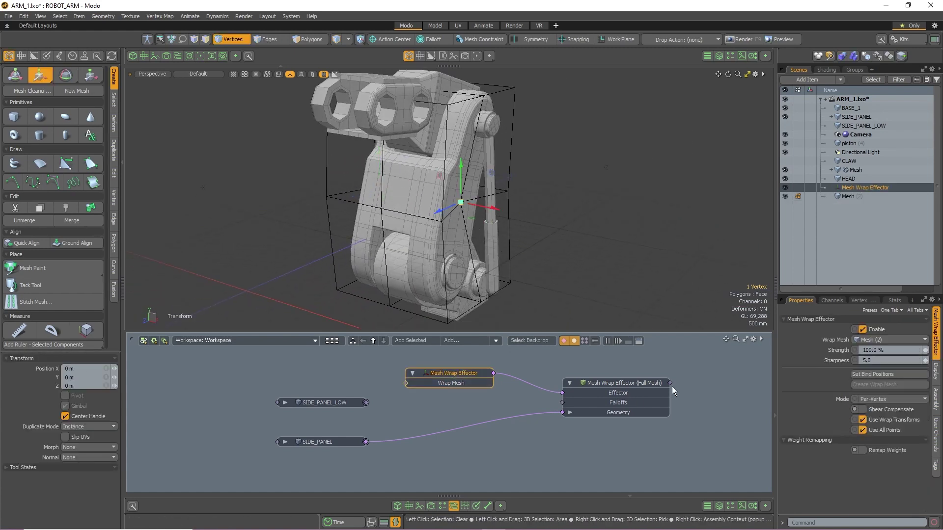
left_click(644, 381)
left_click(444, 374)
left_click(859, 450)
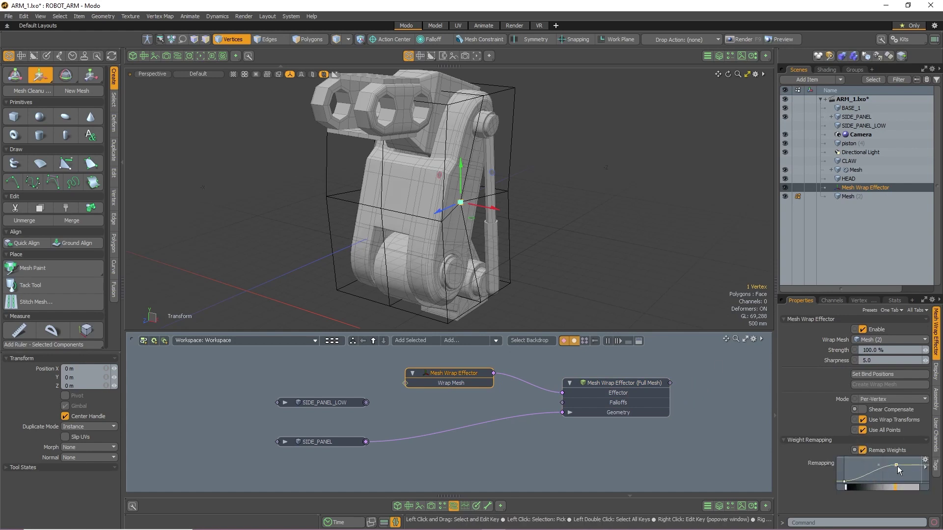
mouse_move(894, 477)
left_mouse_down()
mouse_move(890, 455)
mouse_move(865, 467)
mouse_move(897, 475)
mouse_move(905, 466)
left_mouse_up()
left_click(889, 408)
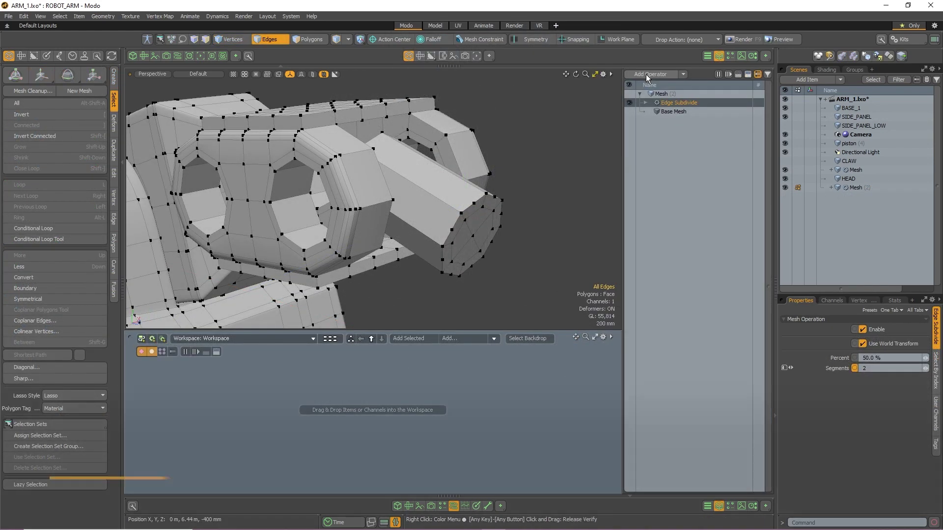
Set the Edge Subdivide operation's segments to 5 and add the operation to the schematic.
left_click_drag(472, 210, 503, 211, "ctrl+alt")
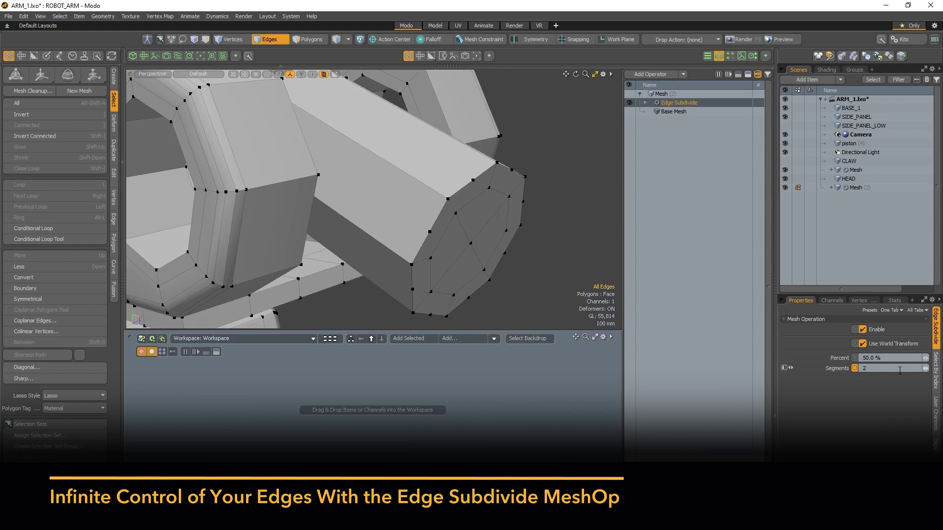
mouse_move(925, 370)
left_mouse_down()
mouse_move(935, 367)
mouse_move(921, 368)
left_mouse_up()
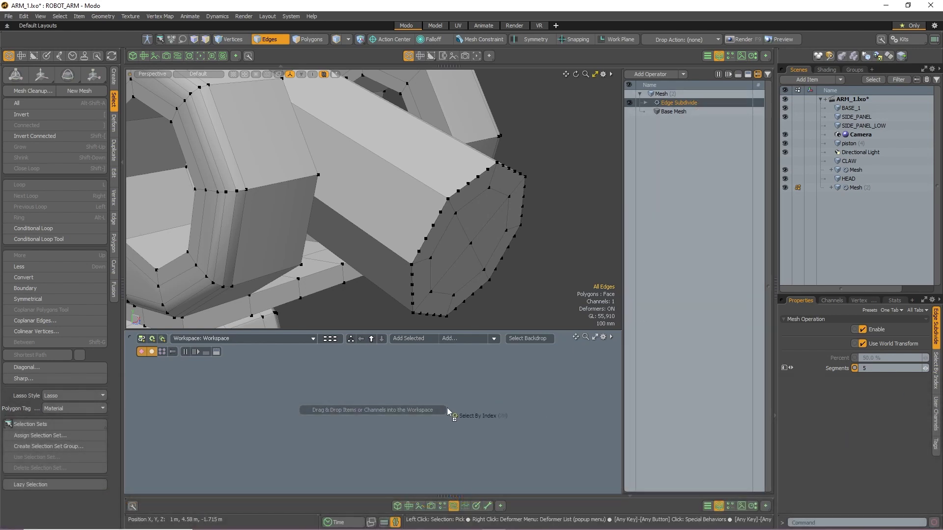
left_click_drag(446, 407, 446, 407)
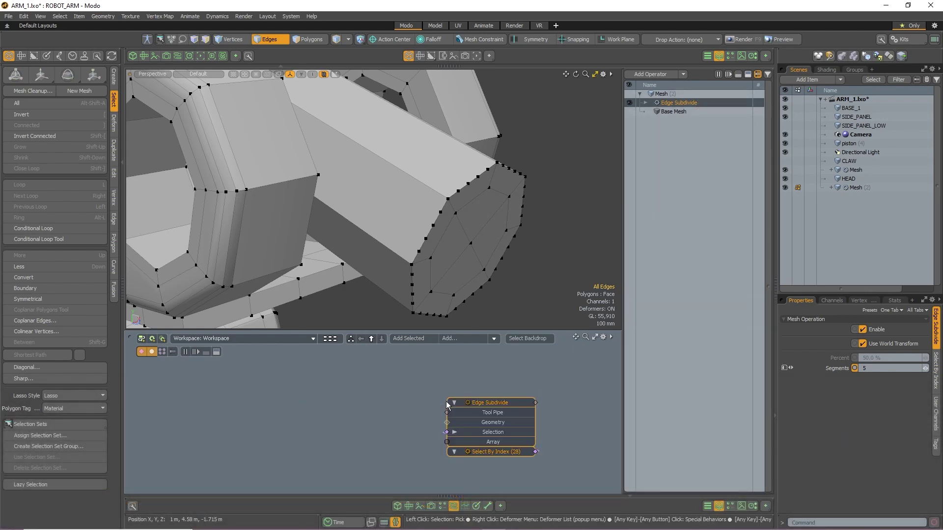
Add a String to Array node to the schematic and link its Array output to Edge Subdivide's Array input.
left_click(450, 338)
type("strin")
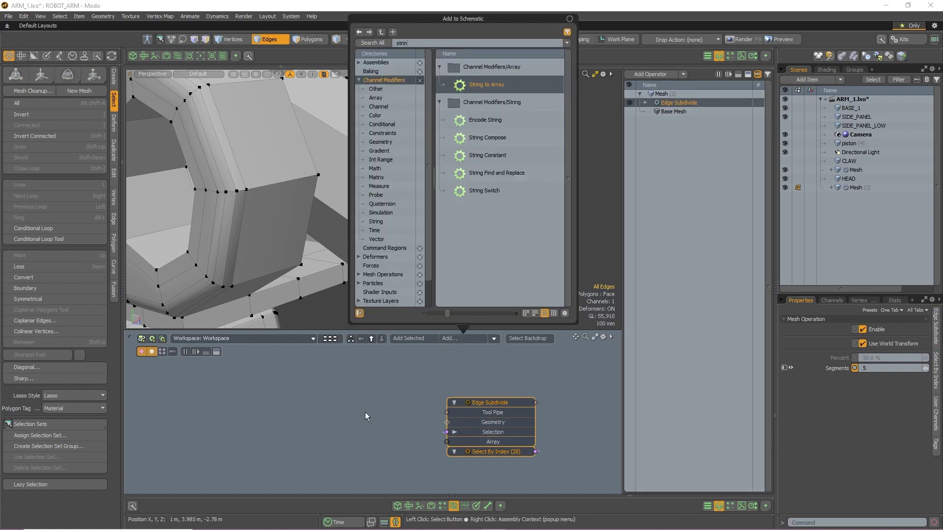
key("Return")
left_click_drag(445, 457, 326, 413)
left_click_drag(379, 432, 446, 442)
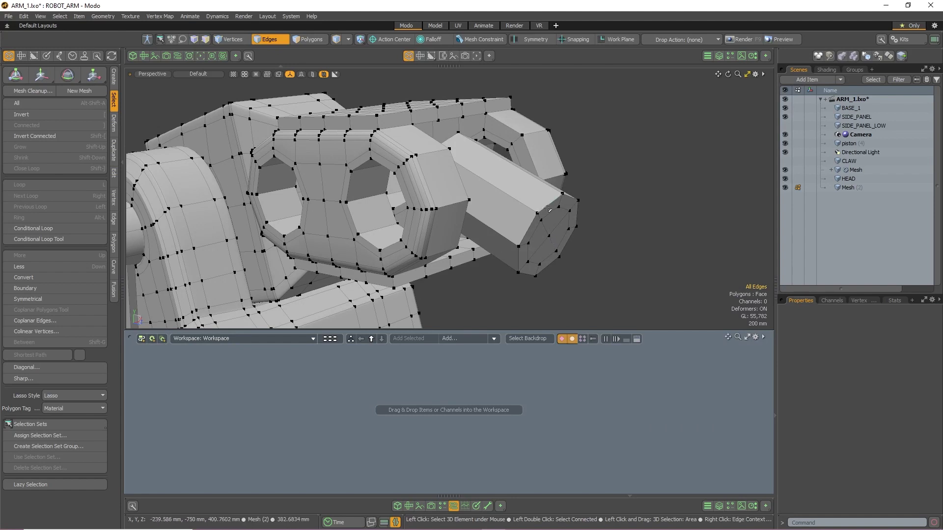
Select the edge loop around the cylinder's end cap and add an Edge Subdivide mesh operation.
double_click(547, 209)
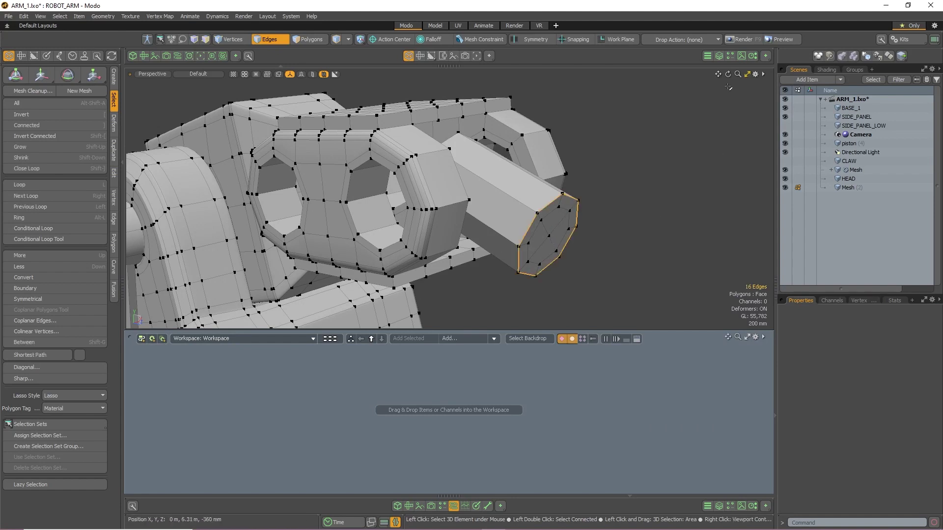
left_click(719, 56)
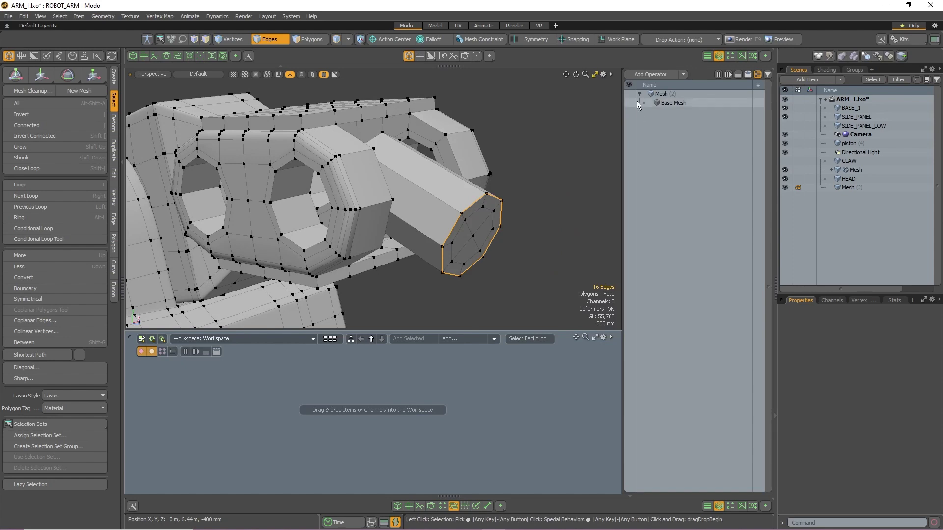
left_click(647, 75)
type("edge")
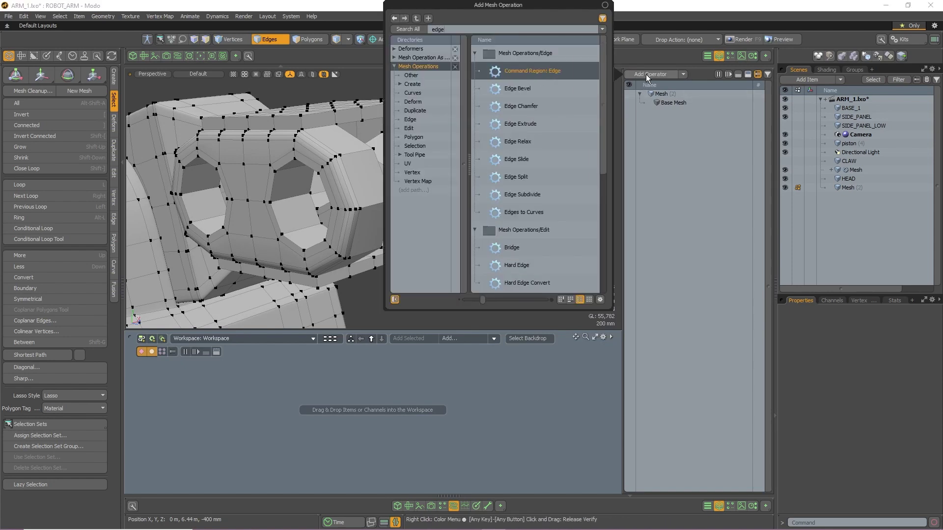
type(" sub")
key("Return")
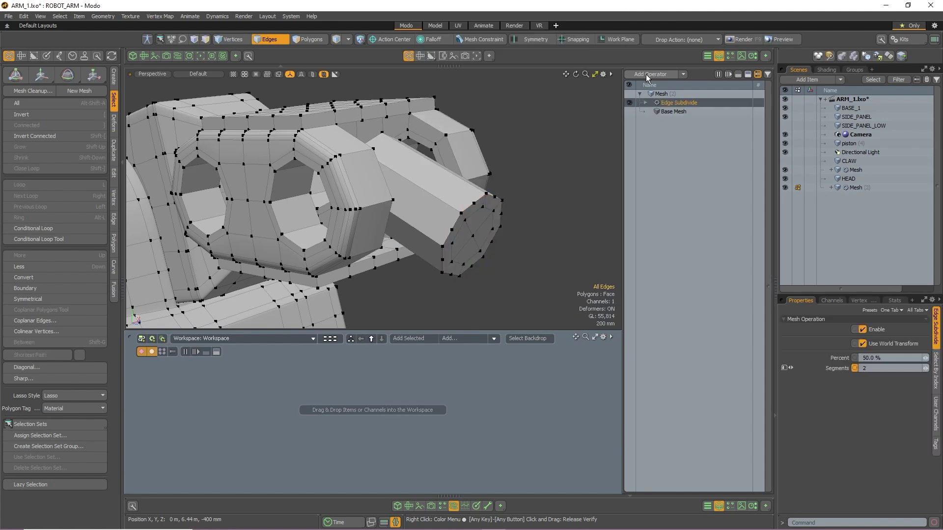
Set the Edge Subdivide segments to 5 and place the operation in the schematic workspace.
right_click_drag(470, 209, 517, 225, "alt")
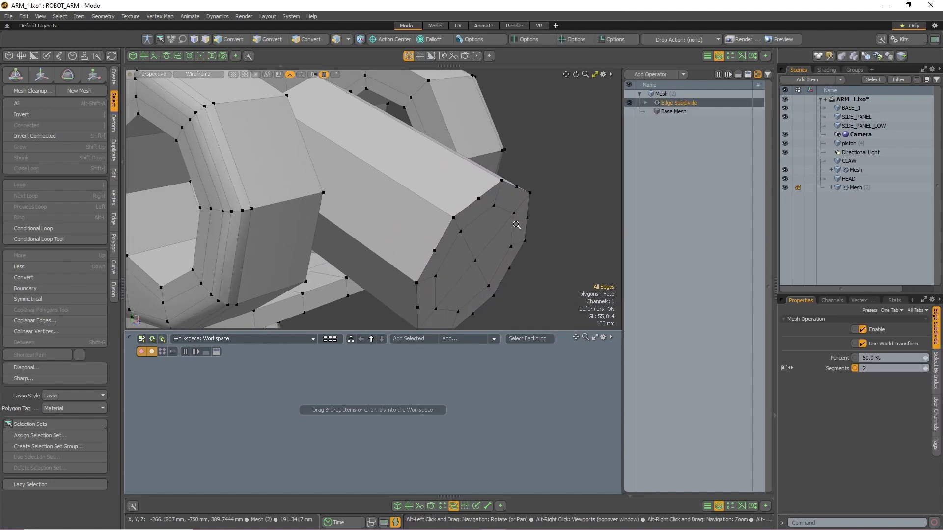
middle_click_drag(507, 229, 503, 211, "alt")
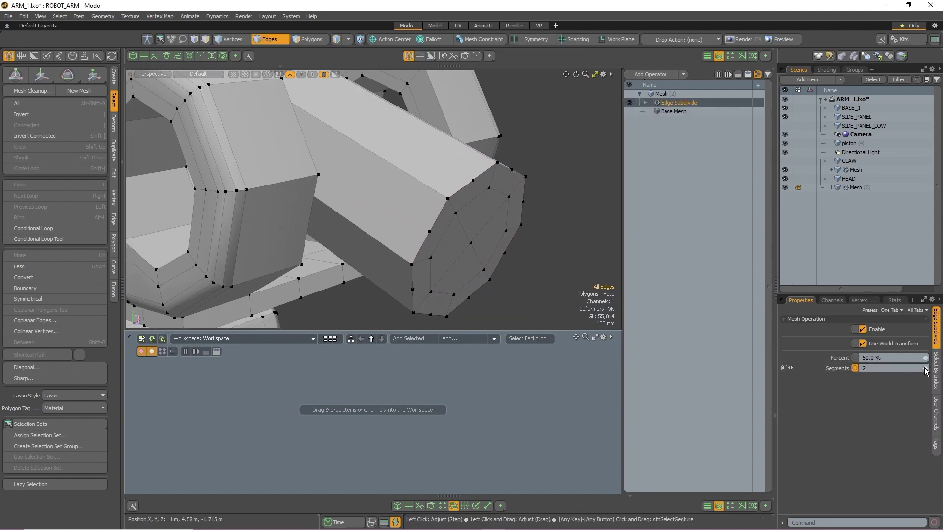
mouse_move(925, 368)
left_mouse_down()
mouse_move(934, 369)
mouse_move(926, 367)
left_mouse_up()
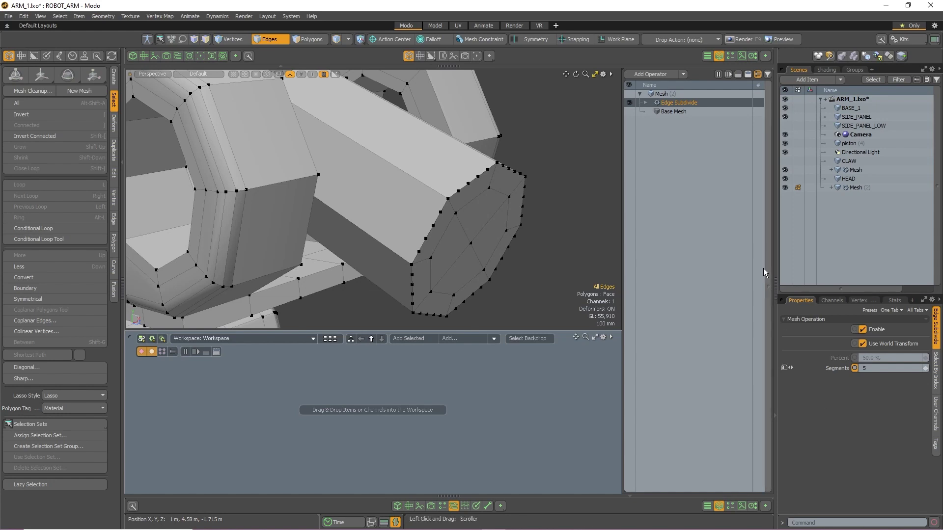
left_click_drag(697, 102, 446, 403)
Add a String to Array node and connect its Array output to the Array input of Edge Subdivide.
left_click(449, 338)
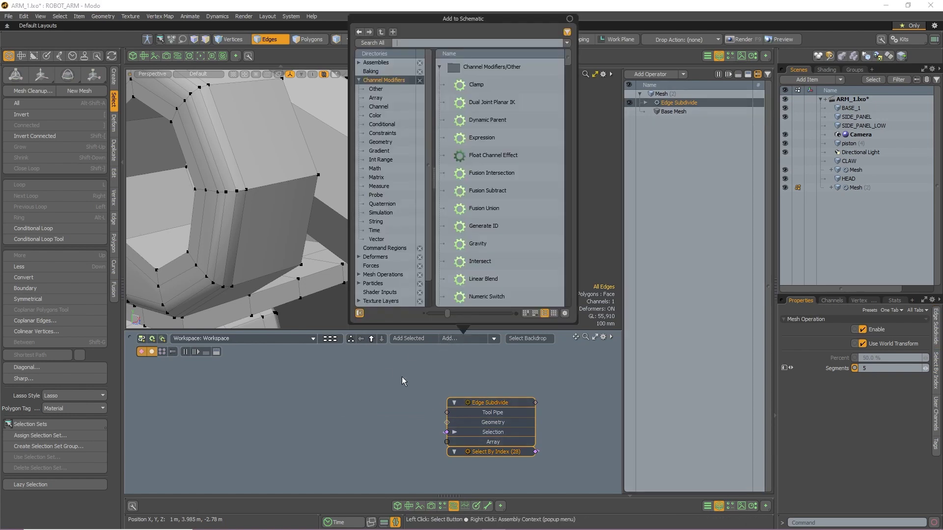
type("strin")
key("Return")
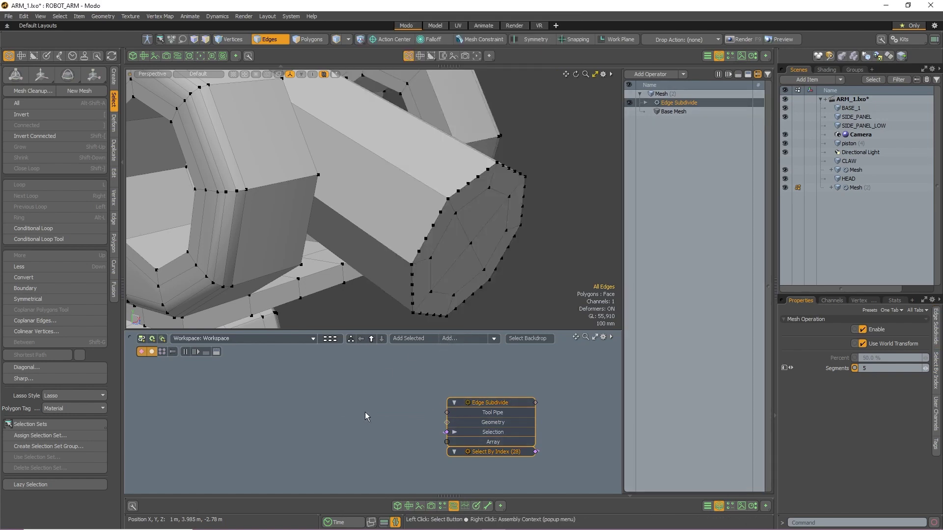
left_click_drag(445, 457, 328, 416)
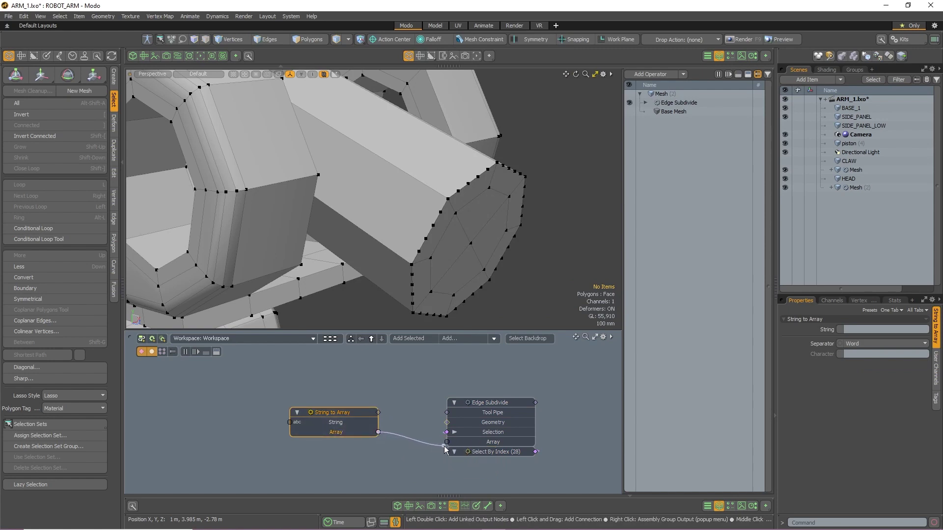
left_click_drag(445, 448, 447, 442)
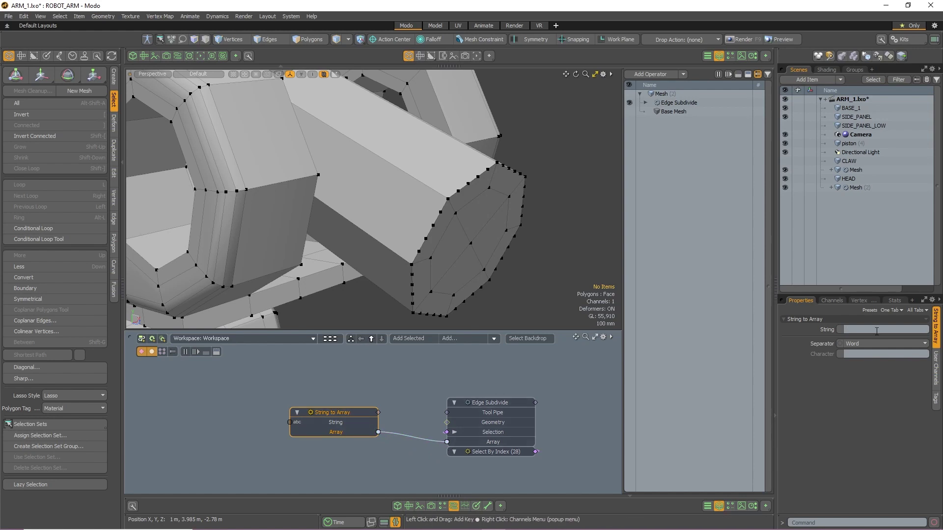
Enter 0.01 as the String to Array node's string and change it to 0.02.
left_click_drag(877, 331, 749, 323)
type("0.01")
key("Return")
left_click_drag(874, 330, 732, 322)
type("0.02")
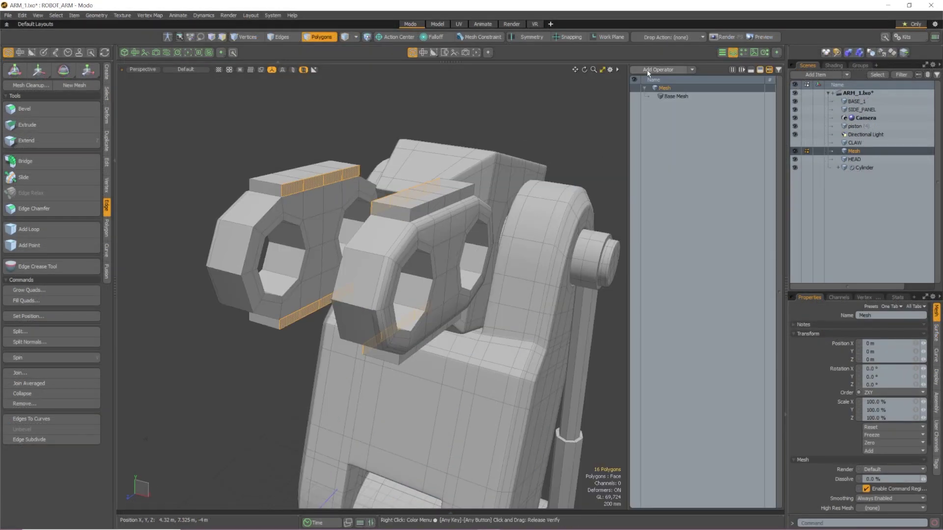
Add a Bridge mesh operation to the selected polygons on the two facing brackets of the robot arm.
left_click(657, 73)
type("bri")
key("Return")
left_click_drag(334, 257, 607, 275, "alt")
left_click(867, 433)
left_click_drag(466, 288, 444, 300, "alt")
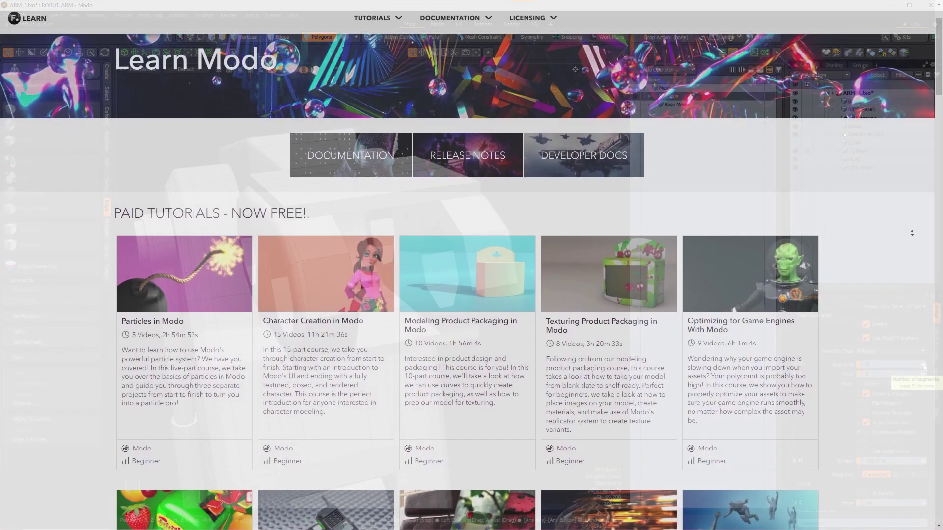
Switch to the Learn Modo web page and look through its list of free tutorials.
middle_click(912, 232)
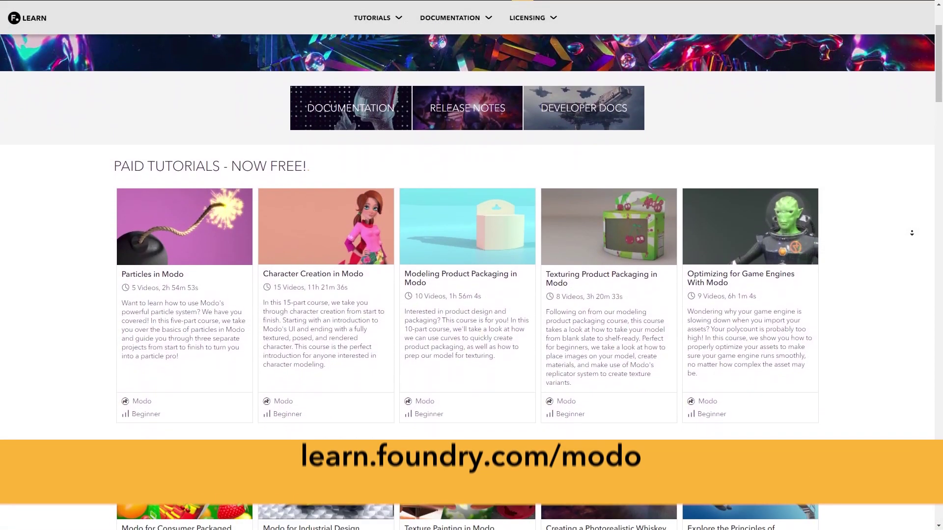